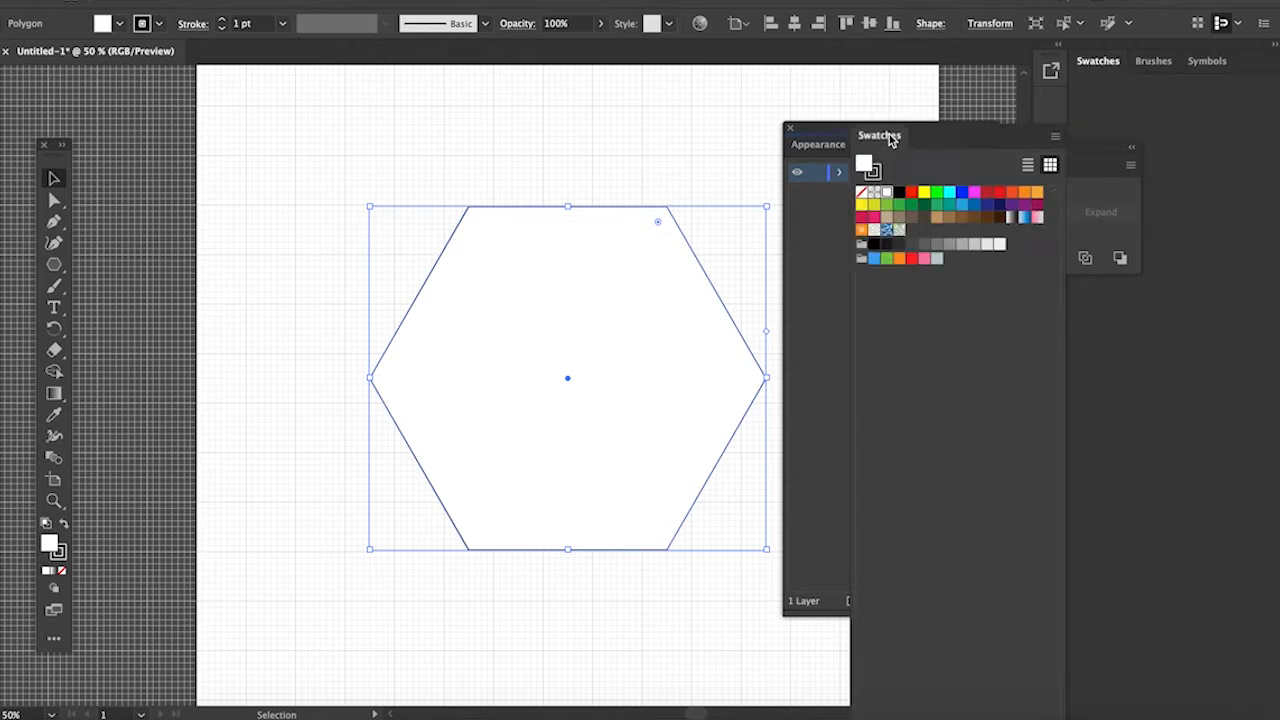
- Move the Swatches panel out of the side dock and group it with the floating Appearance and Layers panels
left_click_drag(1157, 61, 888, 130)
mouse_move(1106, 62)
left_mouse_down()
mouse_move(873, 178)
mouse_move(920, 131)
left_mouse_up()
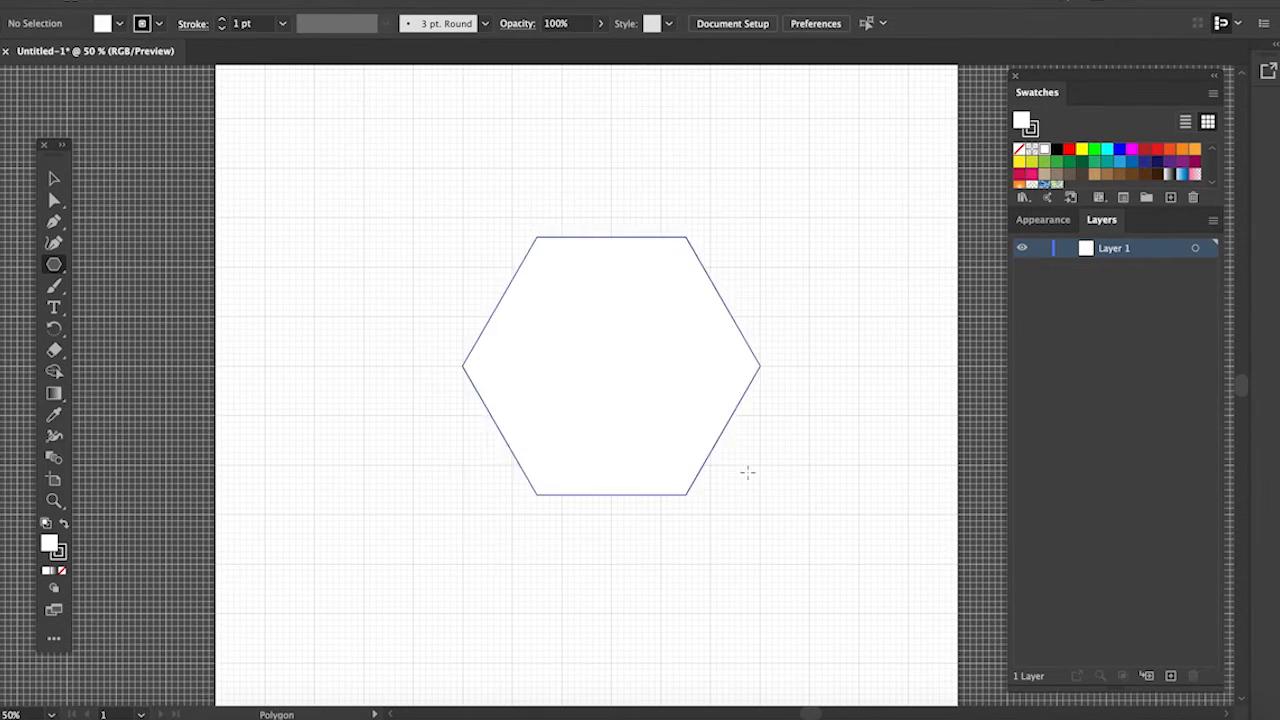
- Draw a hexagon, centre it on the artboard and adjust its width and height to the grid
mouse_move(748, 472)
left_mouse_down()
mouse_move(806, 486)
mouse_move(770, 485)
left_mouse_up()
key("v")
left_click(794, 24)
left_click(866, 28)
scroll(755, 124, "down", 1)
left_click_drag(585, 170, 585, 167)
left_click_drag(589, 511, 589, 514)
left_click_drag(784, 341, 784, 341)
left_click_drag(389, 341, 389, 341)
- Remove the hexagon's fill, keeping only its thin black stroke, and deselect it
left_click(119, 24)
left_click(10, 54)
left_click(363, 241)
key("super+plus")
scroll(363, 241, "up", 1)
scroll(364, 242, "left", 1)
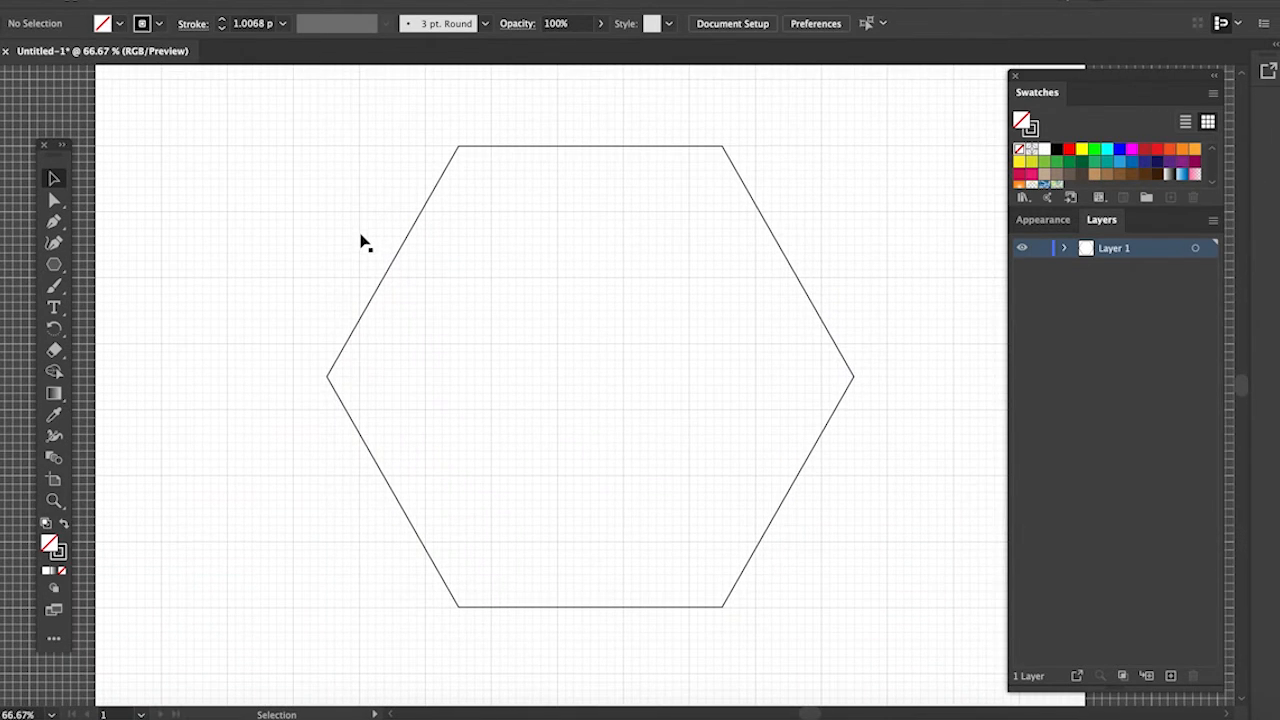
- Detach and close the Swatches panel, and reposition the floating Appearance and Layers panels beside the artboard
left_click_drag(1043, 104, 997, 140)
left_click(969, 114)
left_click_drag(1063, 80, 1075, 79)
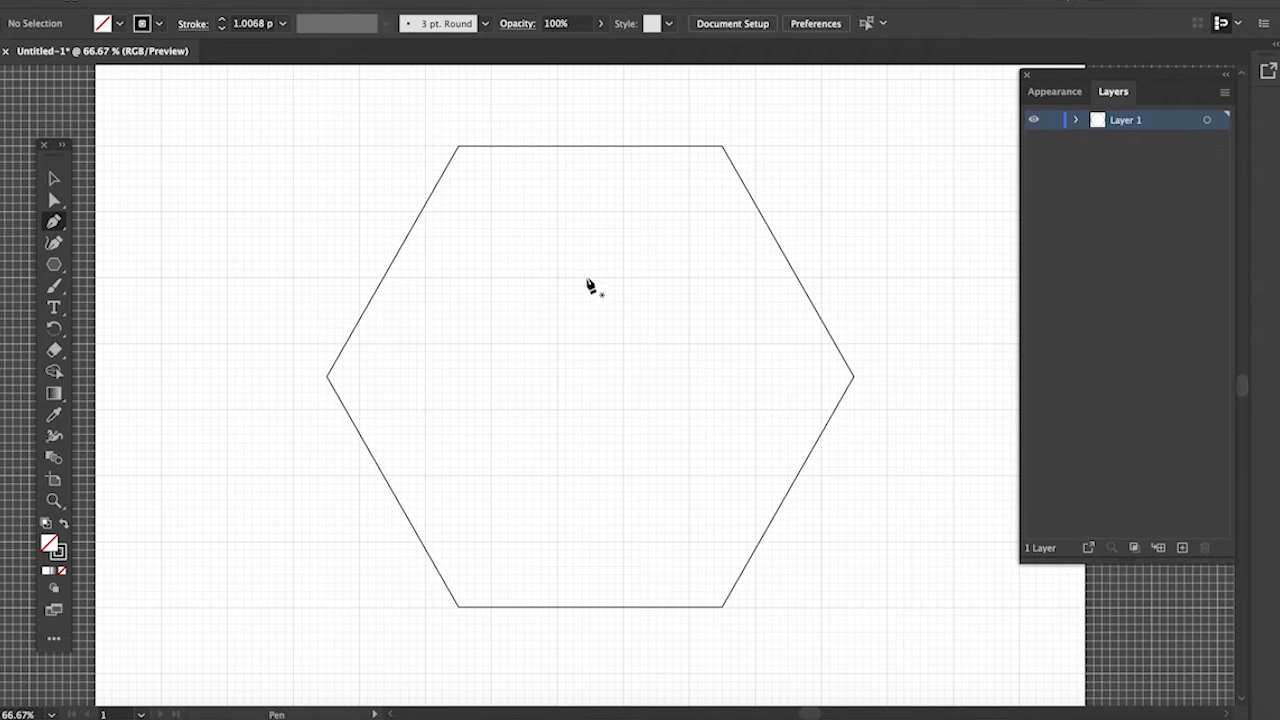
left_click(590, 278)
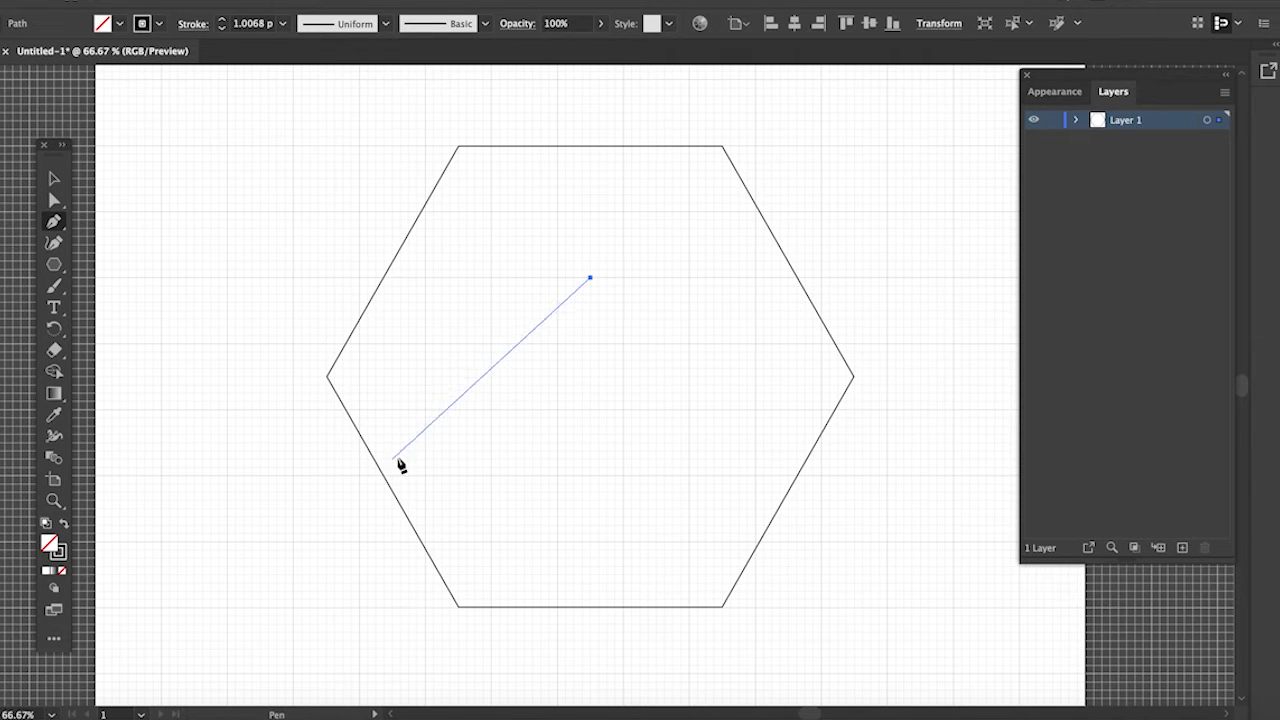
key("super+z")
key("v")
- Shrink the hexagon by half a grid square on each side and lower its upper edge onto a grid line
left_click(425, 206)
left_click_drag(327, 376, 360, 376)
left_click_drag(854, 376, 821, 378)
left_click(857, 306)
left_click(520, 150)
left_click(294, 400)
left_click(591, 146)
left_click_drag(591, 146, 581, 213)
left_click(649, 176)
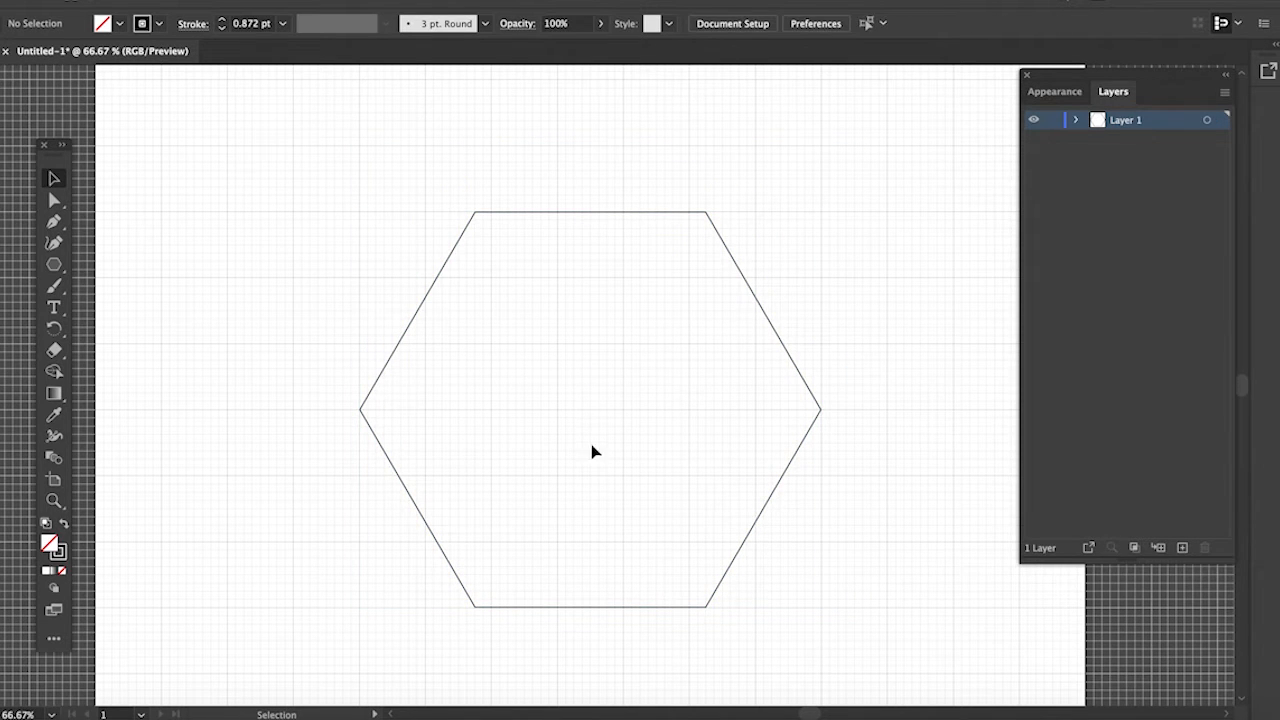
- Try to recentre and resize the hexagon to match the grid, and clear it from the artboard
left_click(591, 212)
left_click(866, 23)
left_click(554, 123)
left_click_drag(590, 178, 573, 212)
left_click_drag(343, 414, 297, 414)
scroll(450, 460, "down", 3)
left_click_drag(553, 501, 549, 566)
left_click_drag(805, 336, 821, 334)
left_click(798, 326)
left_click(466, 106)
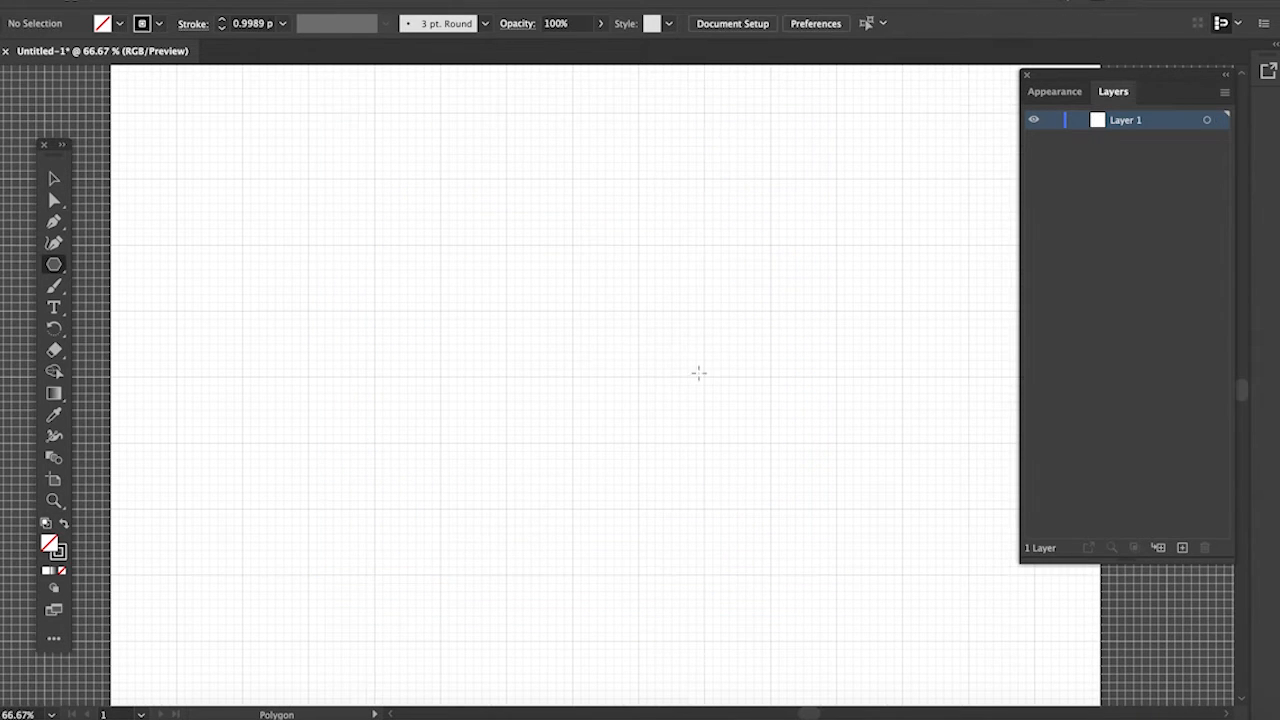
- Draw a new unfilled hexagon about 8 grid squares wide and fit its upper and lower edges to grid lines, about 7 squares apart
left_click_drag(573, 377, 817, 477)
key("v")
left_click(650, 273)
key("p")
scroll(527, 347, "up", 1)
left_click(57, 181)
left_click_drag(563, 160, 563, 190)
left_click_drag(590, 646, 590, 651)
left_click(283, 594)
left_click(586, 326)
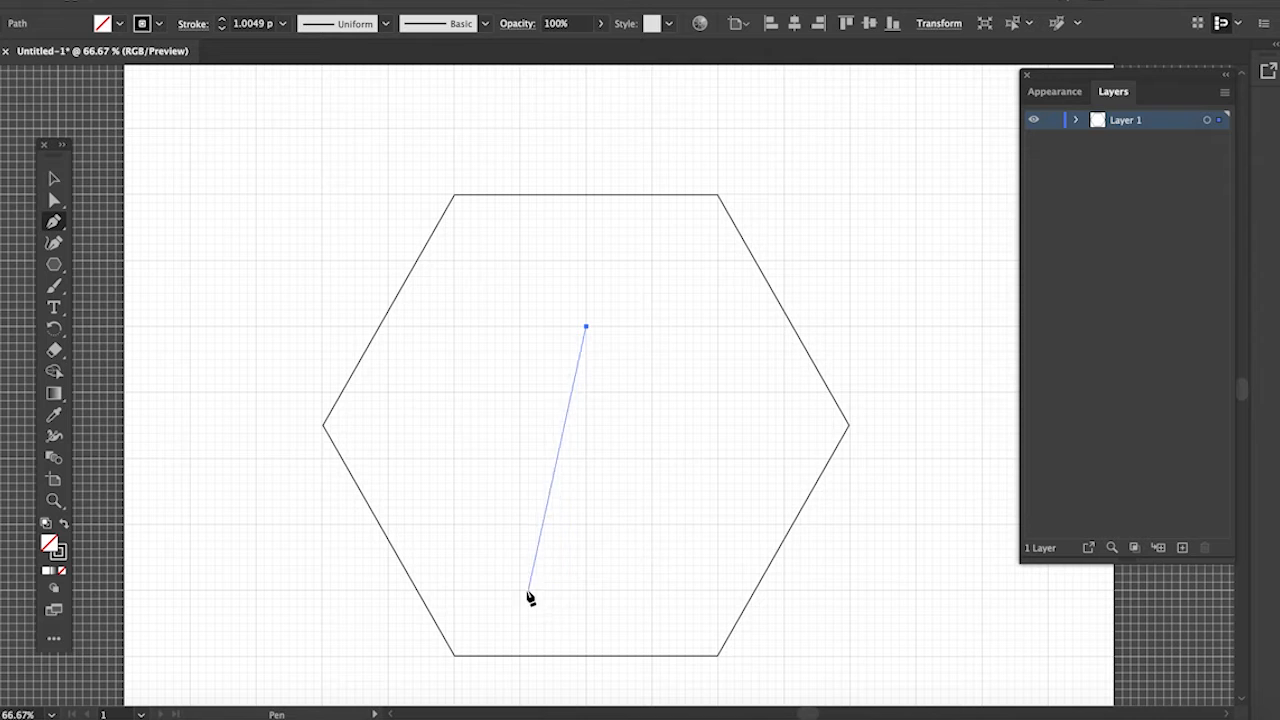
left_click(388, 524)
left_click(51, 179)
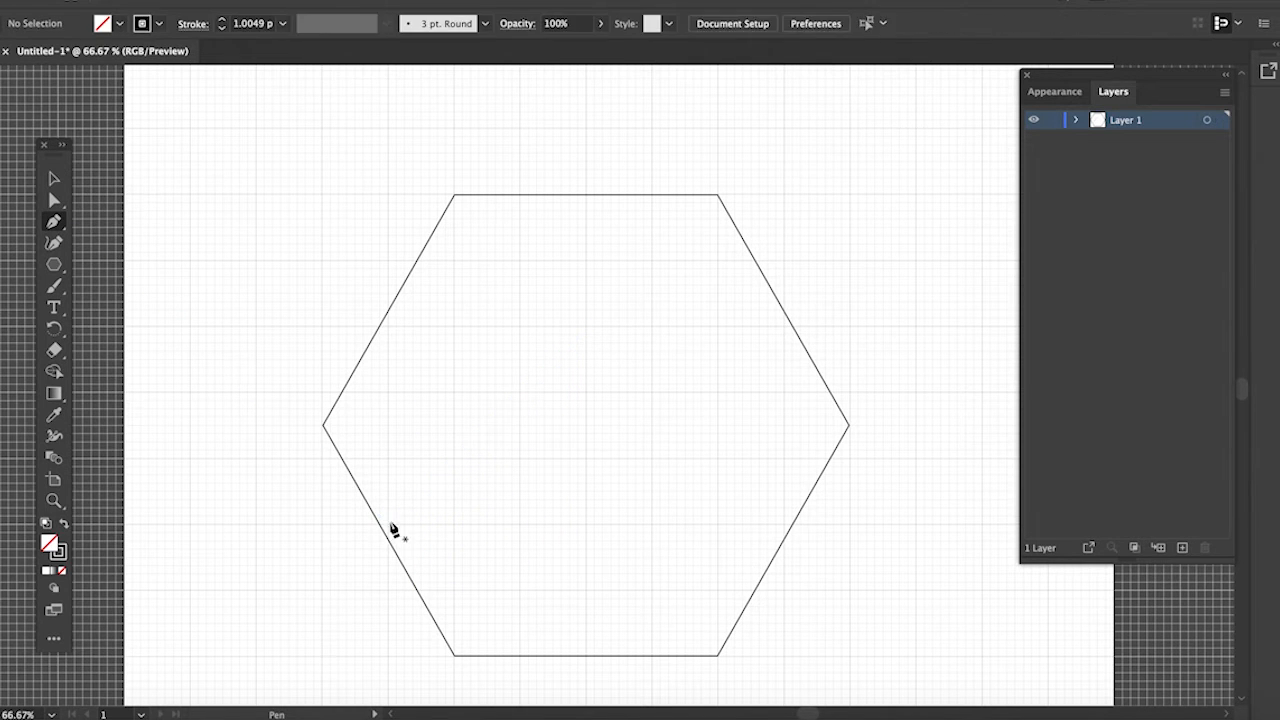
- Draw an open chevron path from the hexagon's lower-left side up to a central peak and down to its lower-right side
left_click(388, 524)
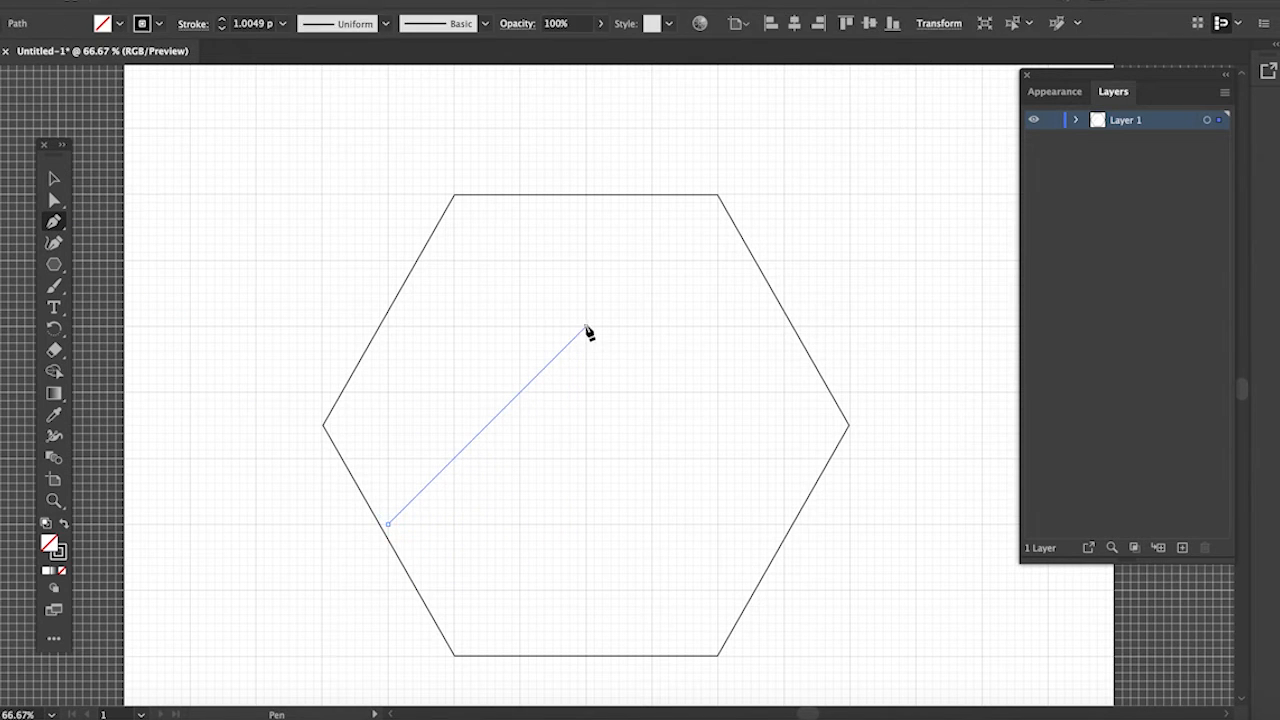
left_click(586, 326)
left_click(784, 524)
key("v")
- Set the stroke weight of the hexagon and the chevron to 35 pt
key("ctrl+a")
left_click(283, 23)
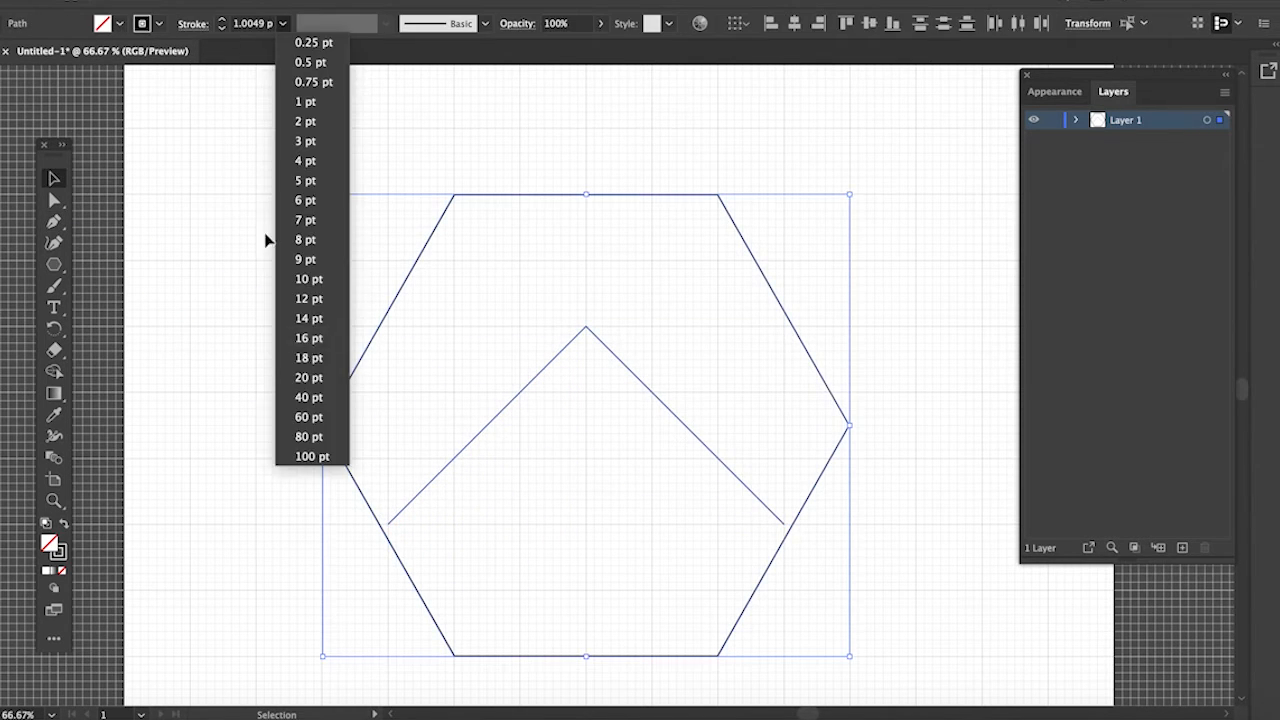
left_click(308, 346)
left_click(246, 23)
scroll(246, 23, "up", 15)
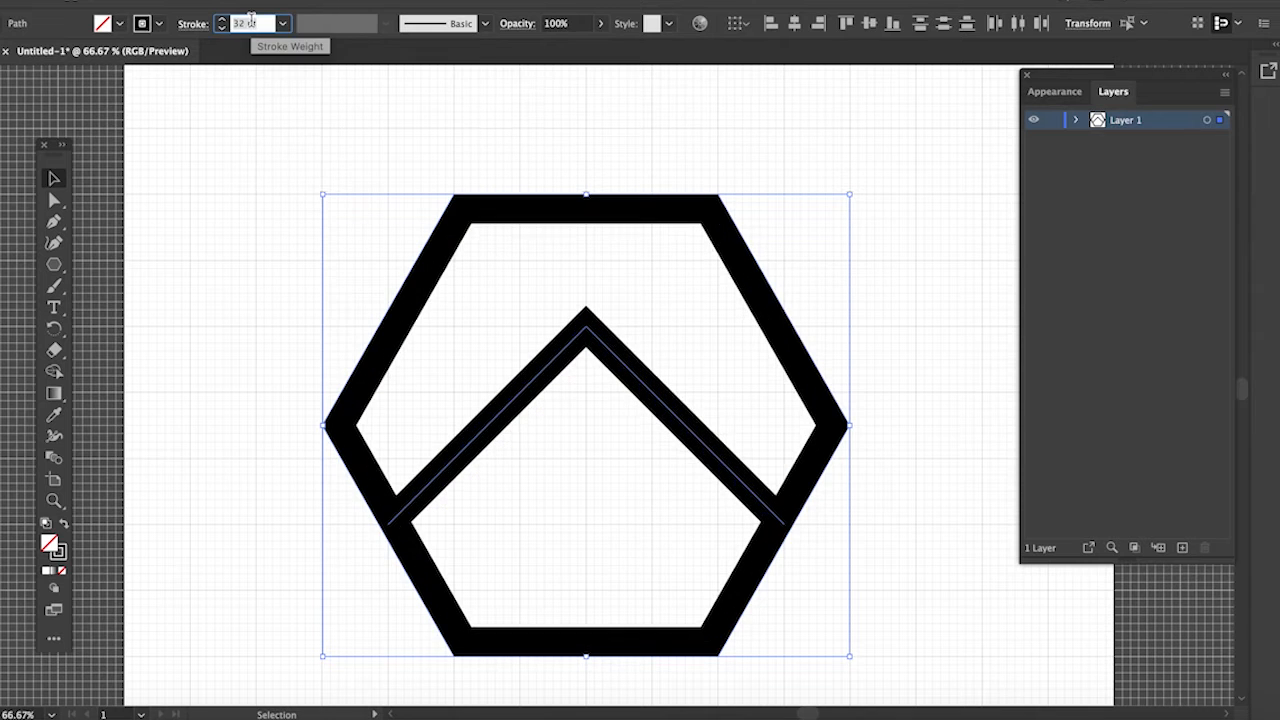
left_click(314, 243)
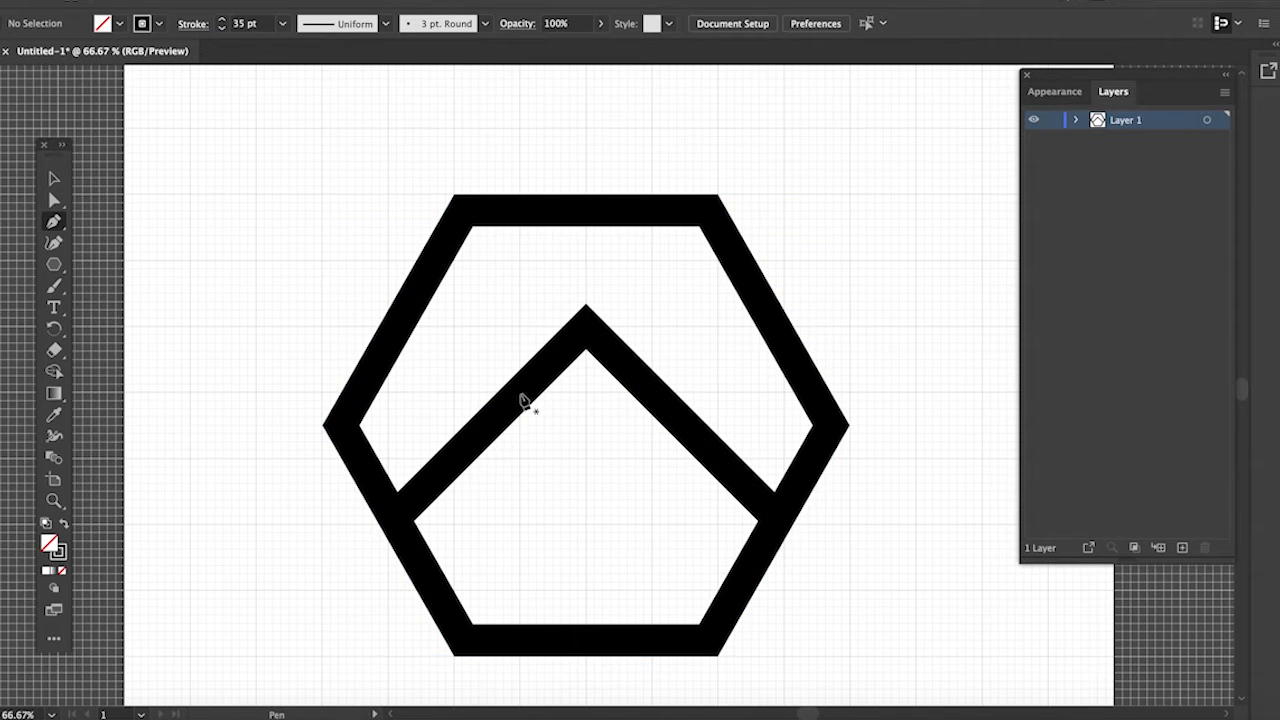
- Set the stroke weight of the hexagon and the chevron to 1 pt
key("v")
key("ctrl+a")
left_click(283, 23)
left_click(300, 106)
left_click(240, 165)
- Draw a V-shaped path from the chevron's left arm down to the middle of the hexagon's lower edge and up to its right arm
left_click(54, 221)
left_click(520, 392)
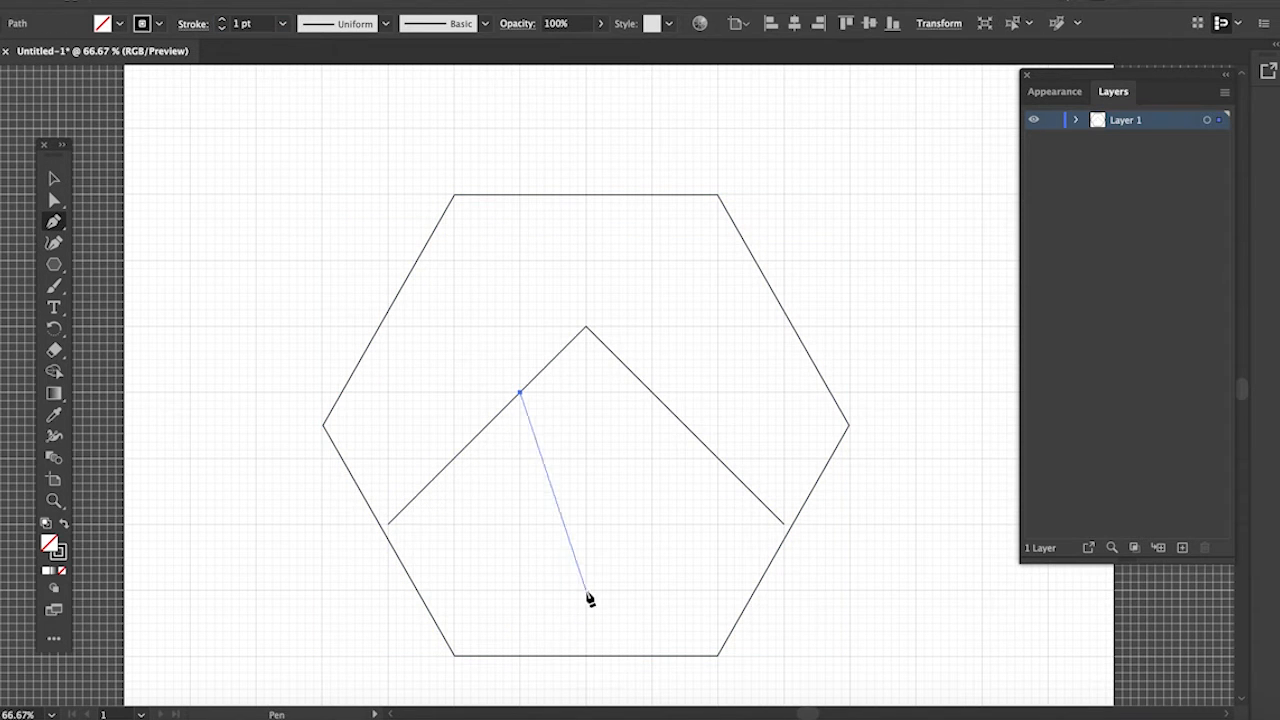
left_click(586, 655)
key("v")
left_click(514, 437)
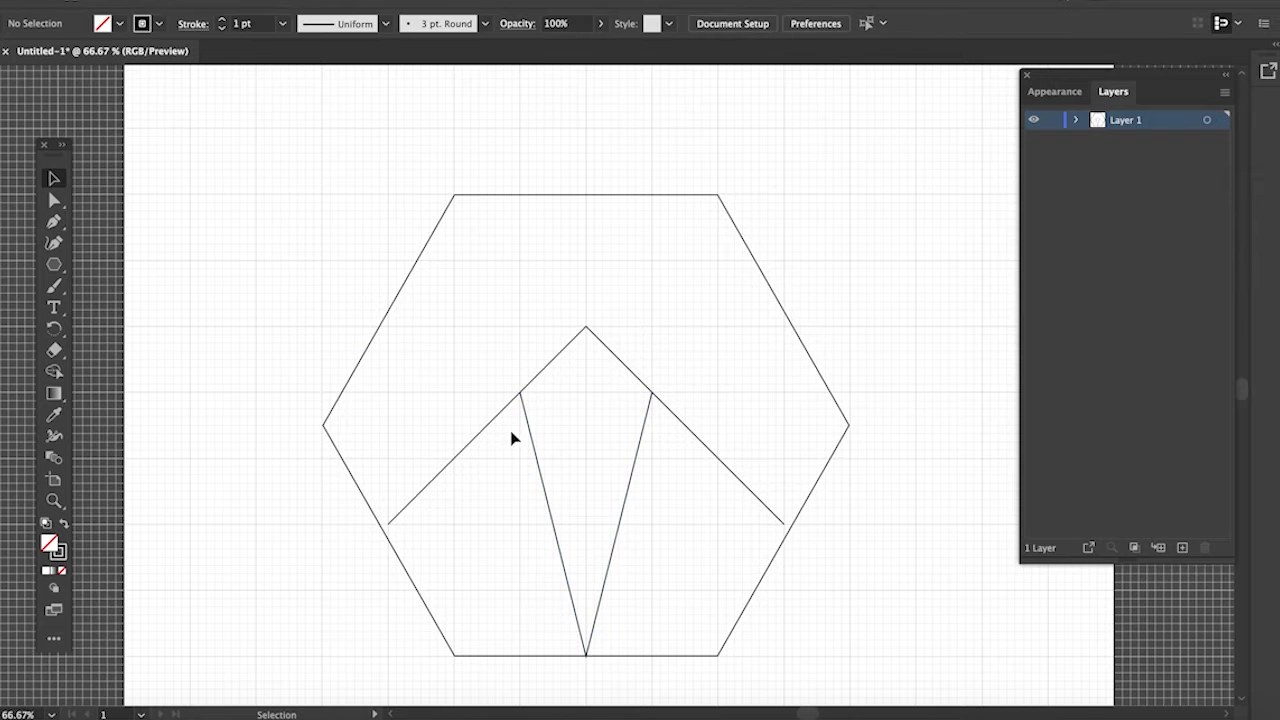
- Set the stroke weight of the hexagon, chevron and V paths to 40 pt
key("ctrl+a")
left_click(283, 23)
left_click(294, 337)
left_click(286, 326)
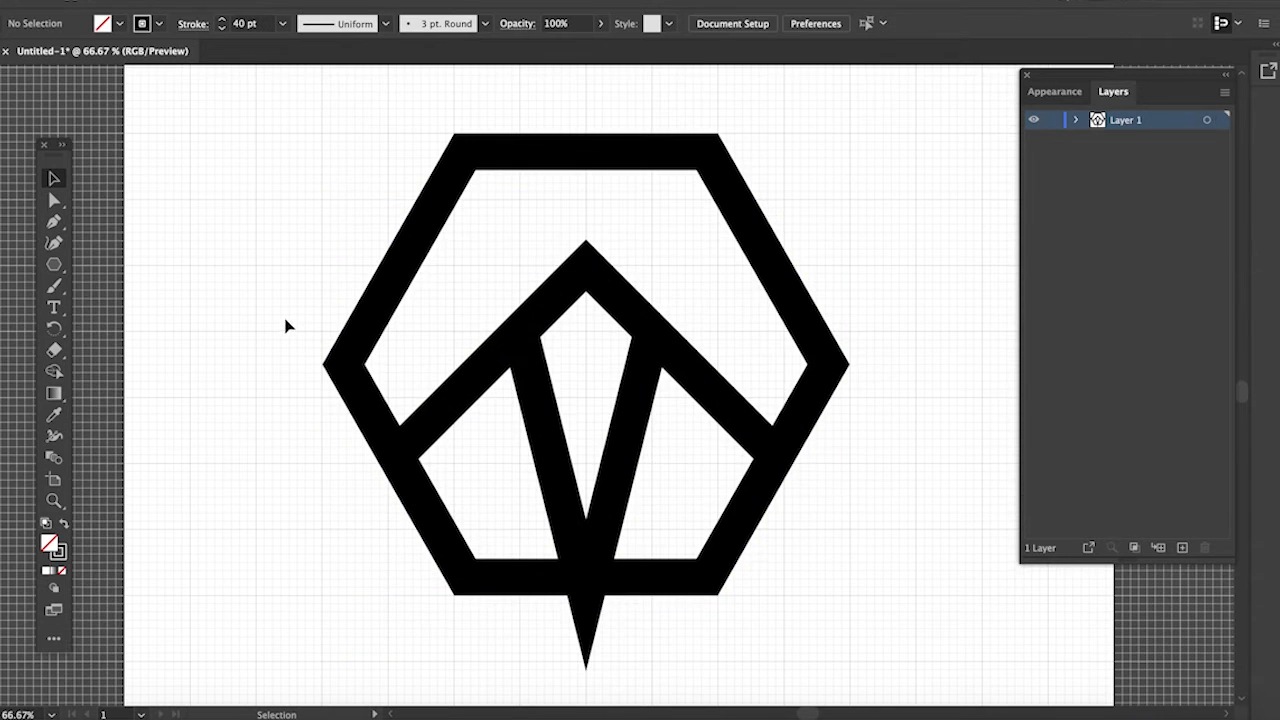
- Shorten the V path from below so its tip ends inside the hexagon's lower edge
left_click(630, 437)
left_click_drag(586, 680, 586, 530)
left_click(814, 517)
key("ctrl+a")
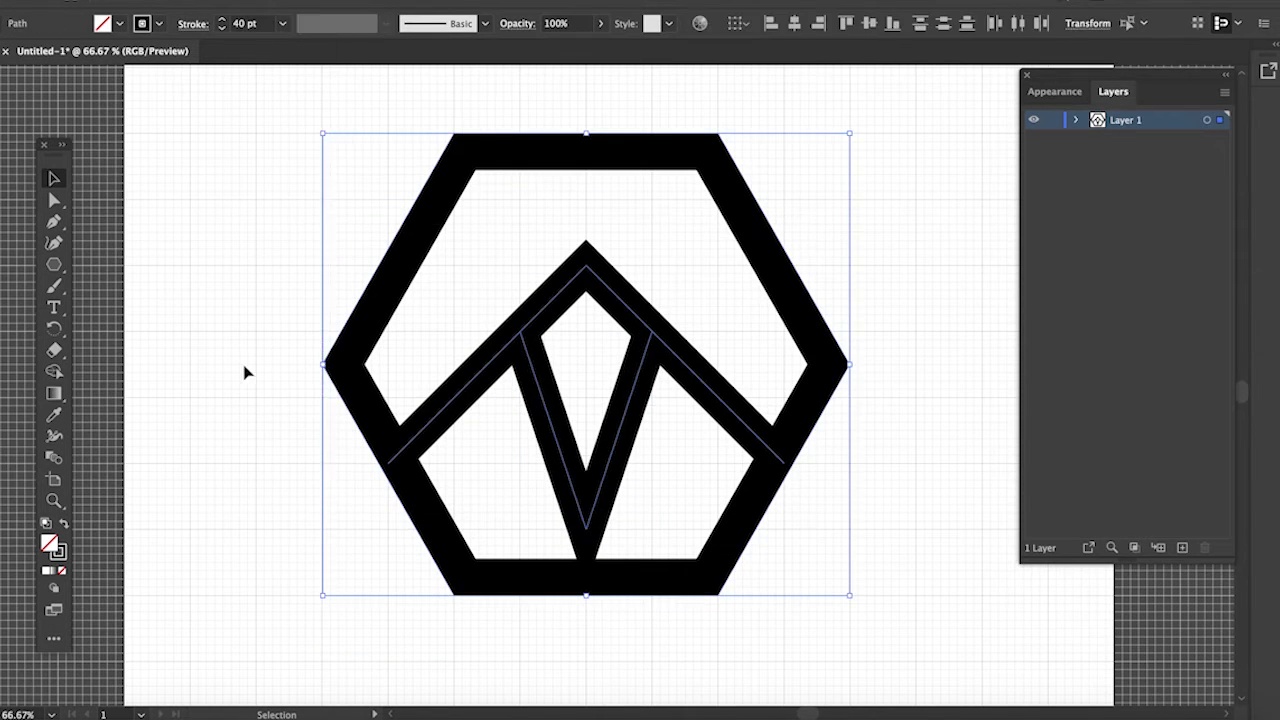
left_click(245, 372)
scroll(275, 310, "up", 2)
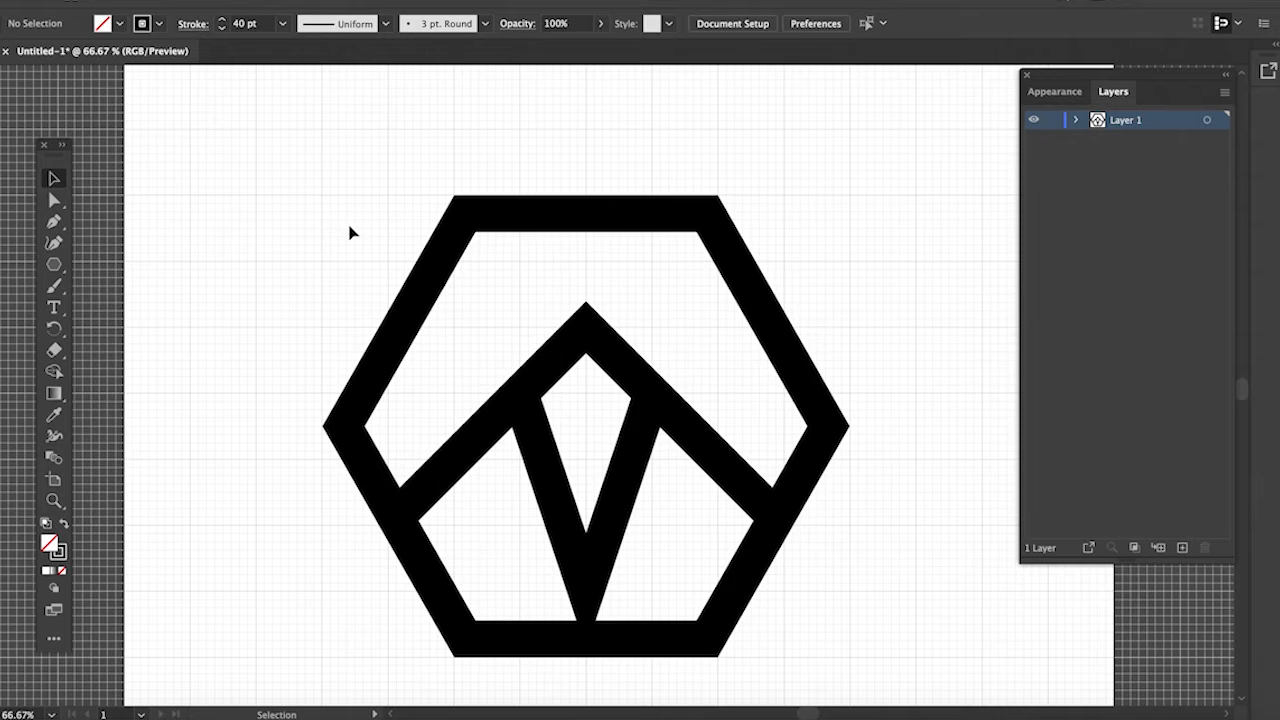
- Paste a copy of the artwork in place on a new layer, and lock and hide Layer 1
left_click(622, 355)
left_click(1182, 548)
left_click(1052, 138)
key("ctrl+f")
left_click(1034, 138)
left_click(462, 184)
- Set the opacity of all artwork on Layer 2 to 40%
left_click_drag(404, 174, 600, 458)
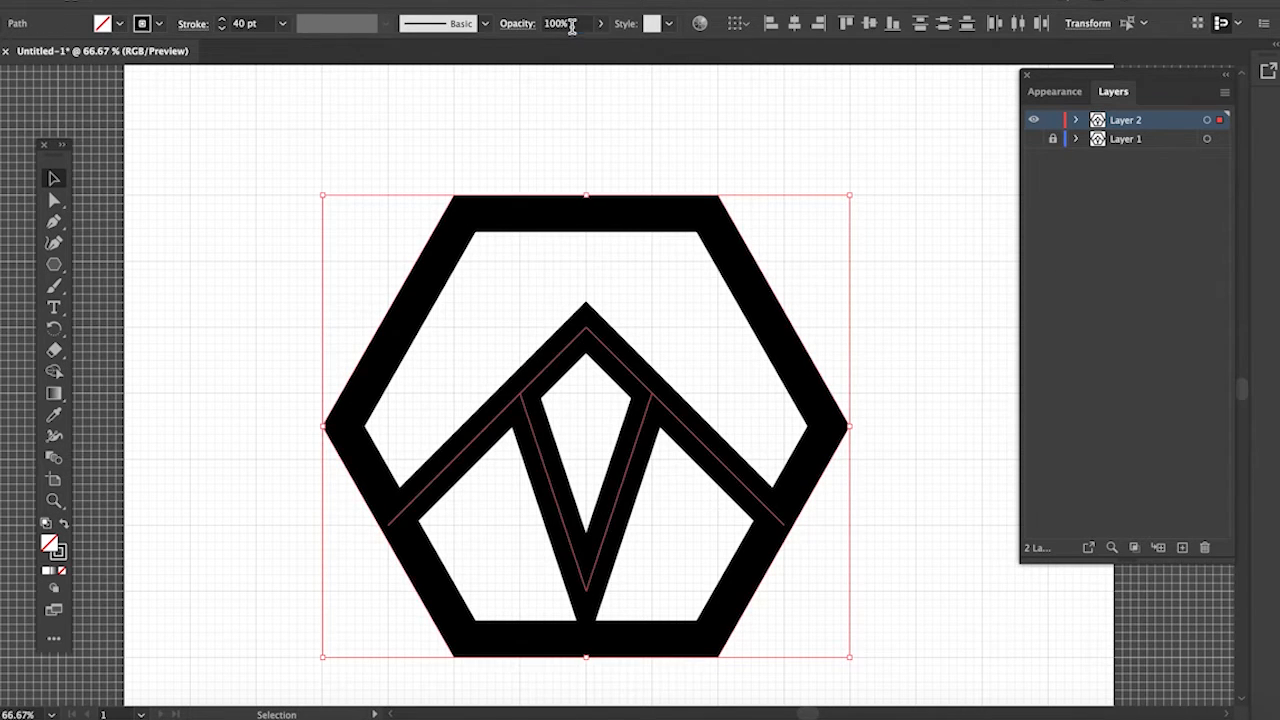
scroll(571, 26, "down", 6)
left_click(610, 115)
- Draw a closed trapezoid tapering downward over the hexagon's upper edge, with a black fill and no stroke
scroll(612, 115, "up", 1)
scroll(203, 243, "up", 1)
key("p")
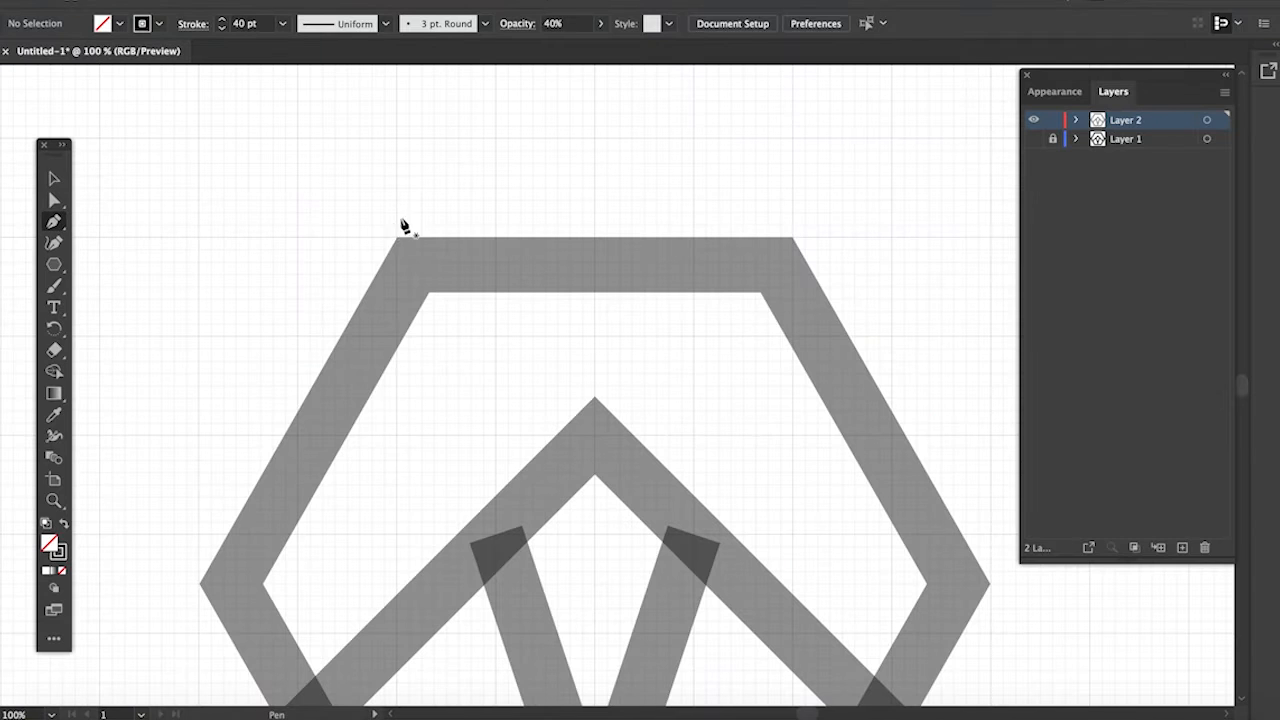
left_click(385, 226)
left_click(470, 349)
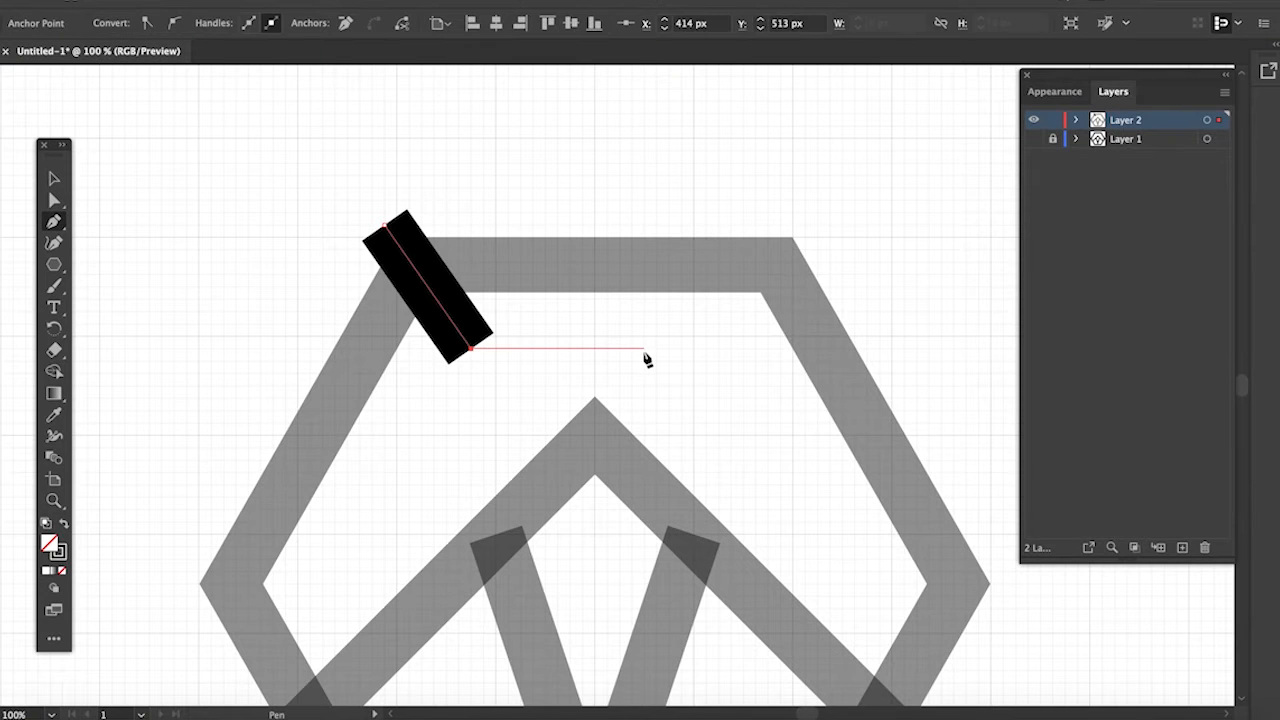
left_click(718, 348)
left_click(805, 225)
left_click(700, 212)
scroll(700, 217, "down", 4)
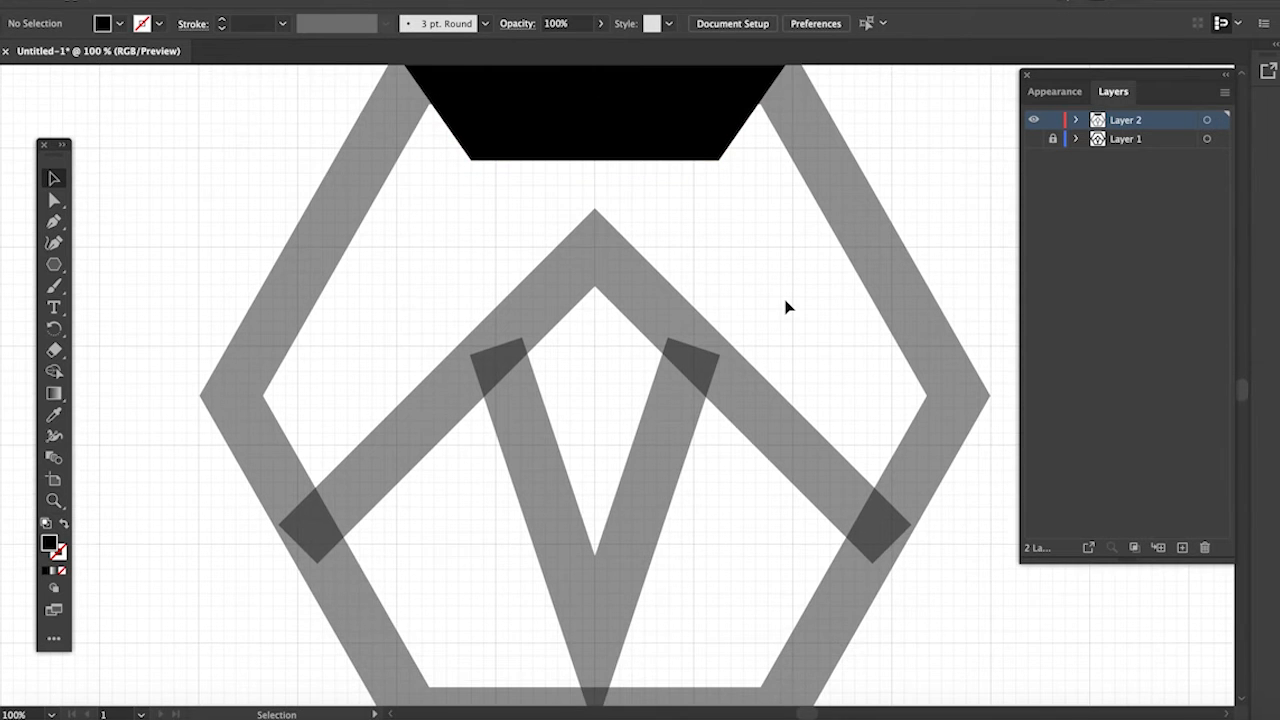
- Expand Layer 2 and set the opacity of the hexagon, chevron and V paths to 100%
scroll(786, 305, "up", 4)
left_click(1075, 119)
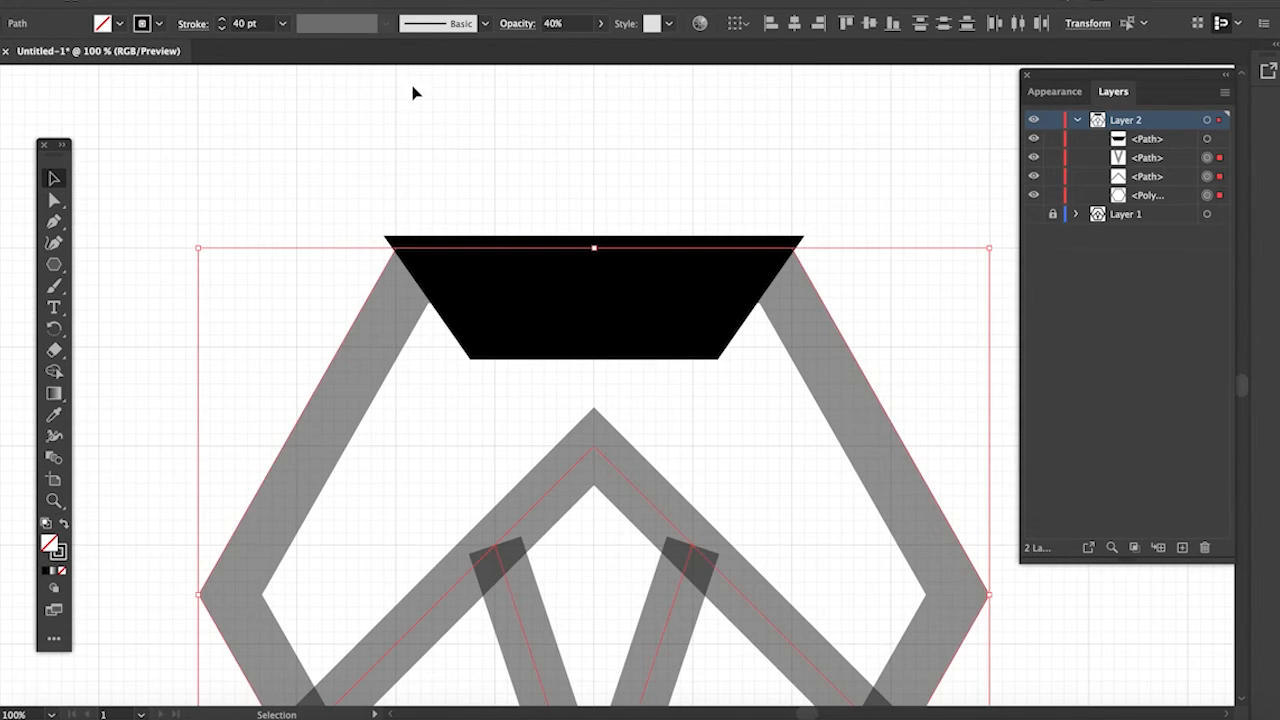
type("1")
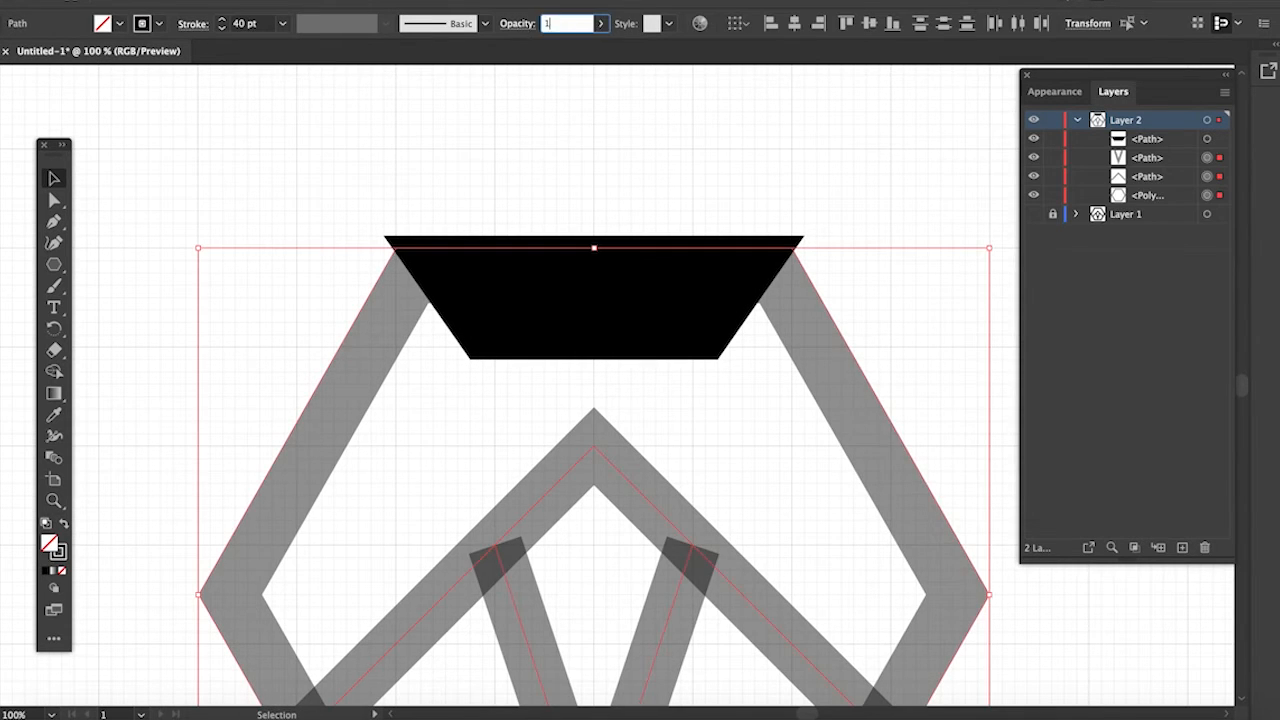
type("00")
key("Return")
scroll(486, 143, "down", 4)
scroll(603, 194, "up", 2)
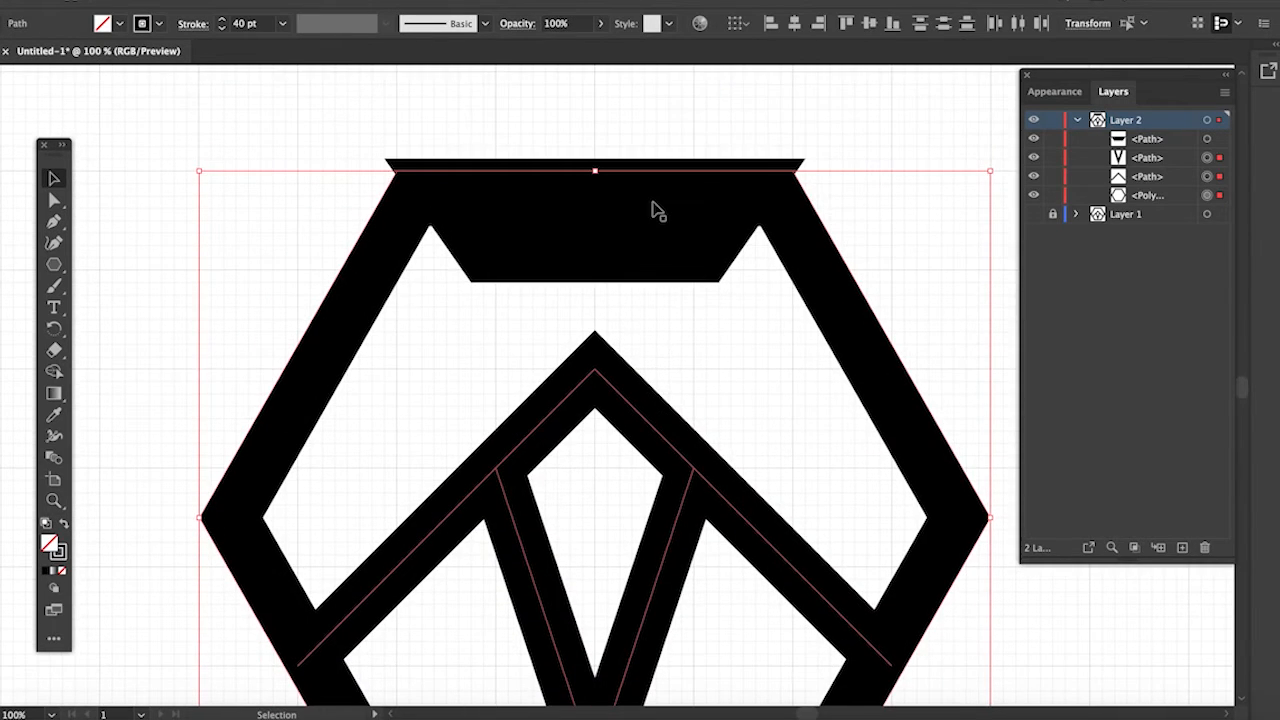
left_click(674, 124)
- Select the V, chevron and hexagon paths on Layer 2, and open Pathfinder grouped with the Layers panel
left_click(1208, 158)
left_click(1208, 176, "shift")
left_click(1208, 195, "shift")
left_click(462, 3)
left_click(500, 576)
left_click_drag(997, 160, 1168, 92)
mouse_move(958, 161)
left_mouse_down()
mouse_move(1099, 97)
mouse_move(1180, 91)
left_mouse_up()
- Outline the strokes of the selected hexagon, chevron and V paths and unite them into one shape
left_click(231, 5)
mouse_move(229, 363)
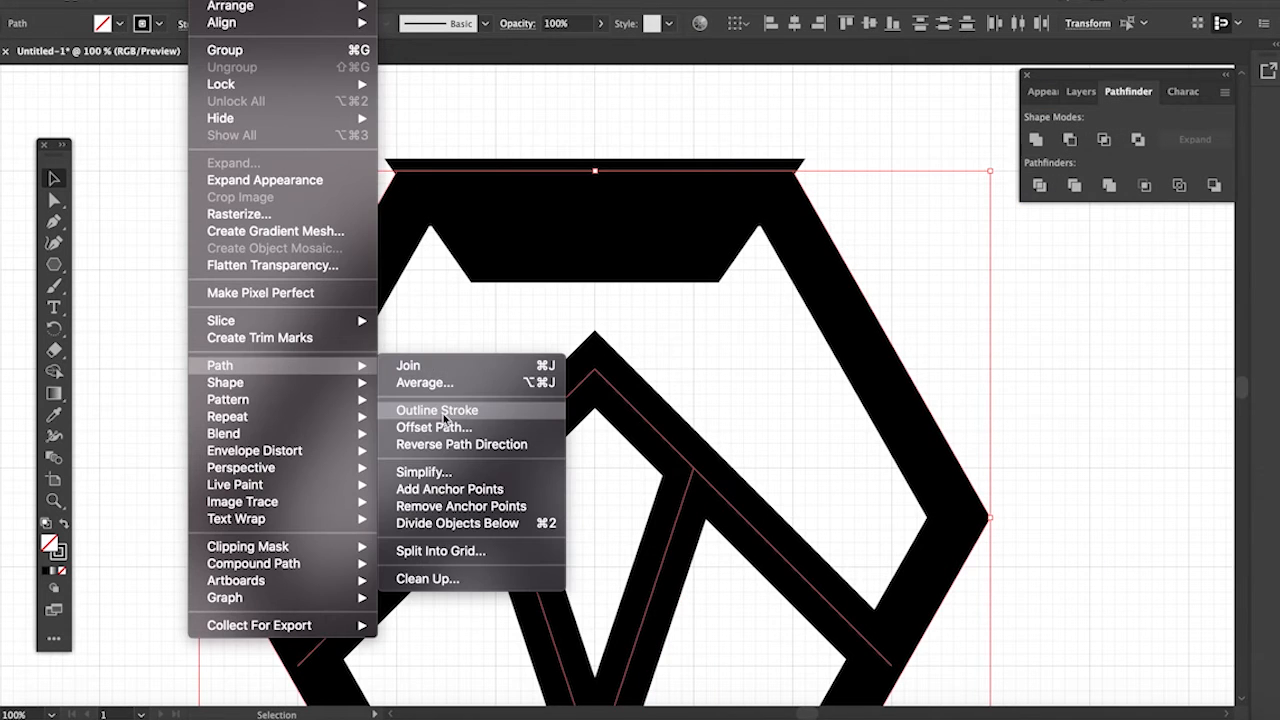
left_click(425, 416)
key("super+minus")
key("v")
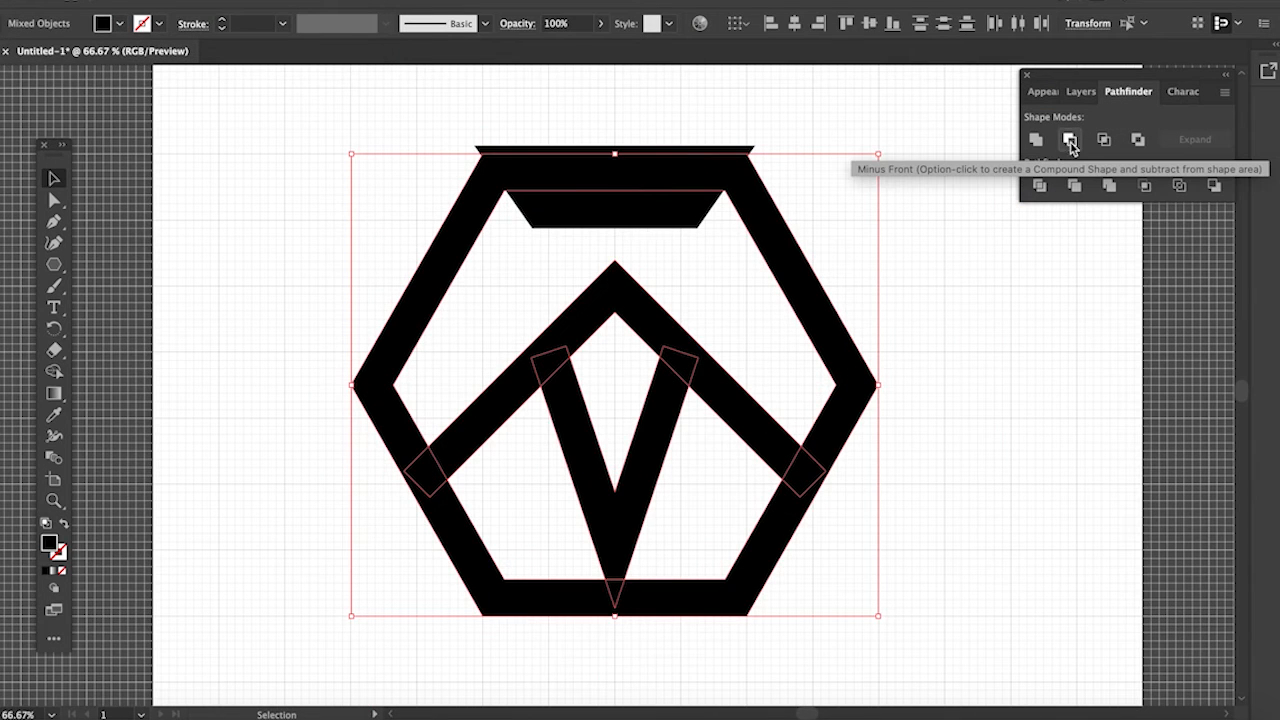
left_click(1036, 140)
left_click(668, 208)
left_click(231, 5)
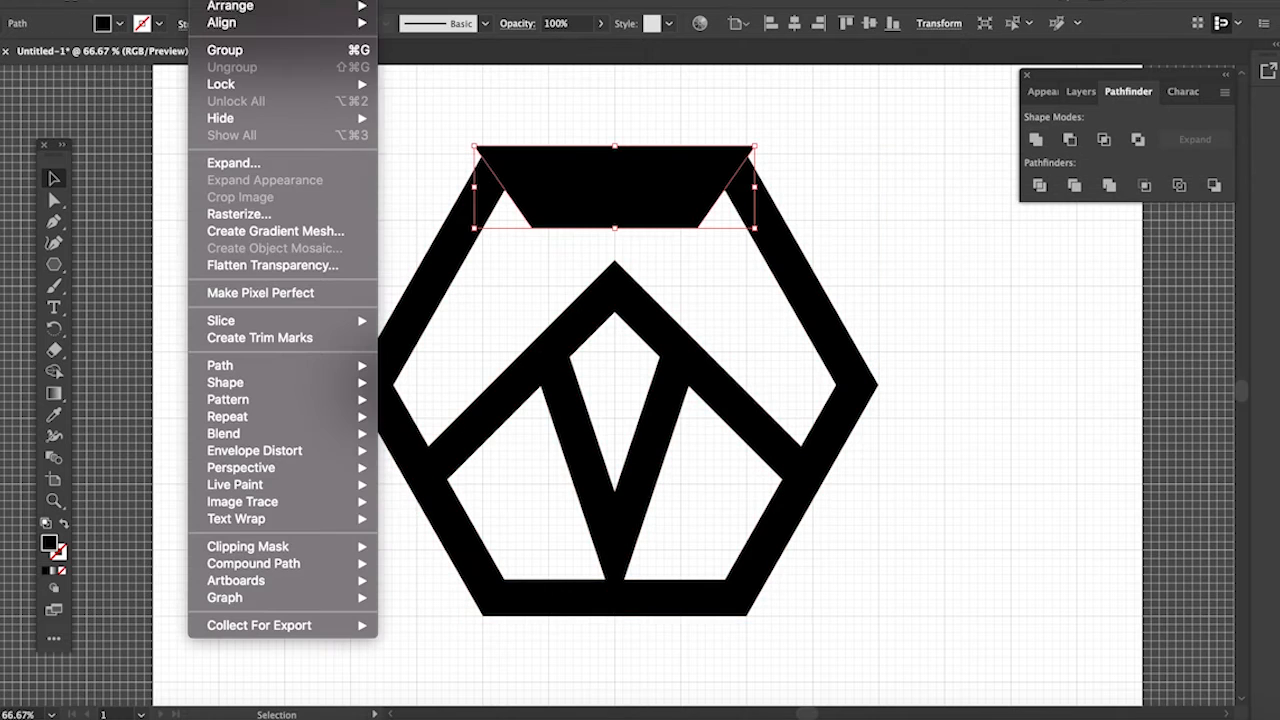
mouse_move(229, 365)
left_click(430, 433)
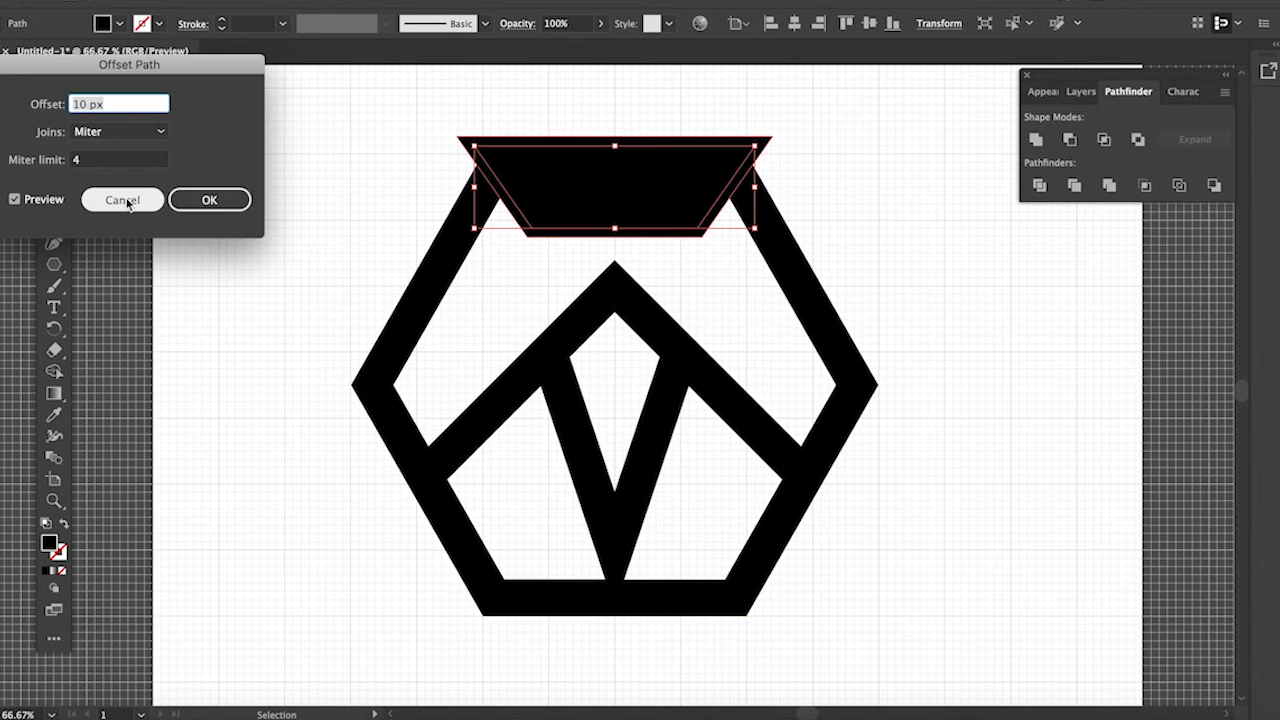
left_click(124, 200)
- Swap the upper trapezoid's fill for a black stroke and set its weight to 40 pt
left_click(63, 523)
left_click(283, 23)
left_click(323, 377)
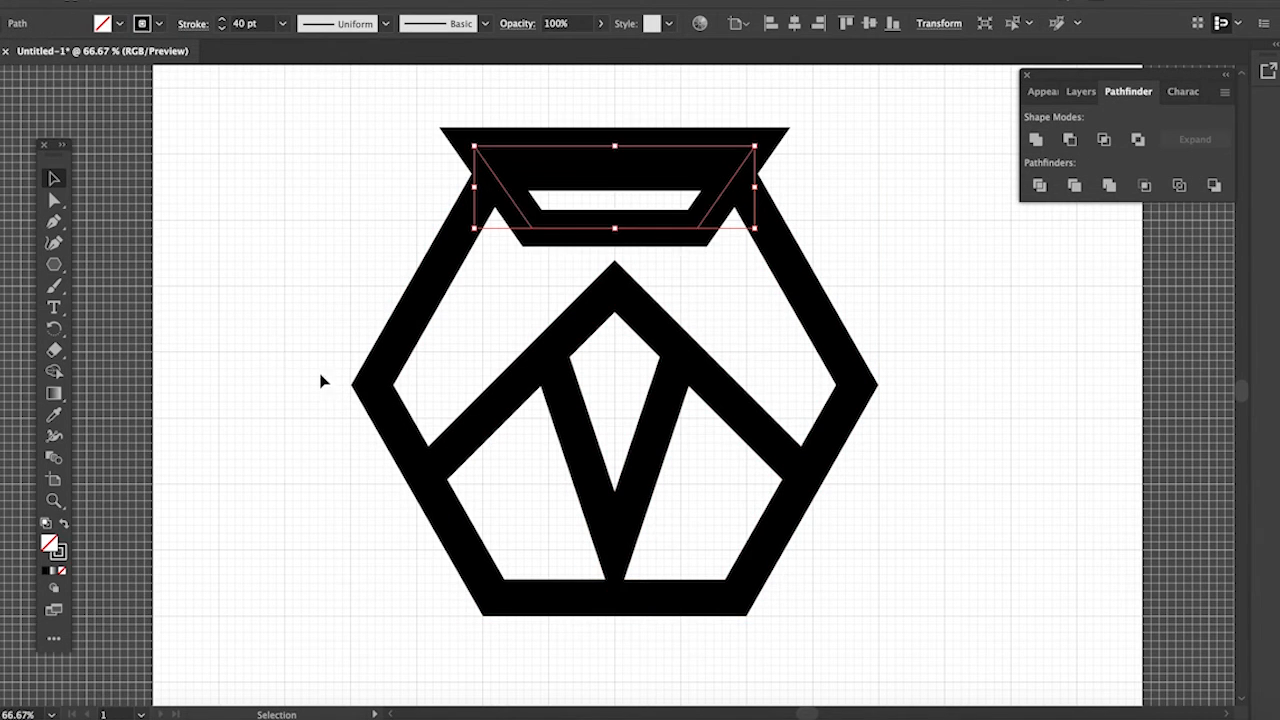
- Nudge the trapezoid slightly upward and convert its stroke to a filled shape with Outline Stroke
left_click(236, 7)
mouse_move(326, 366)
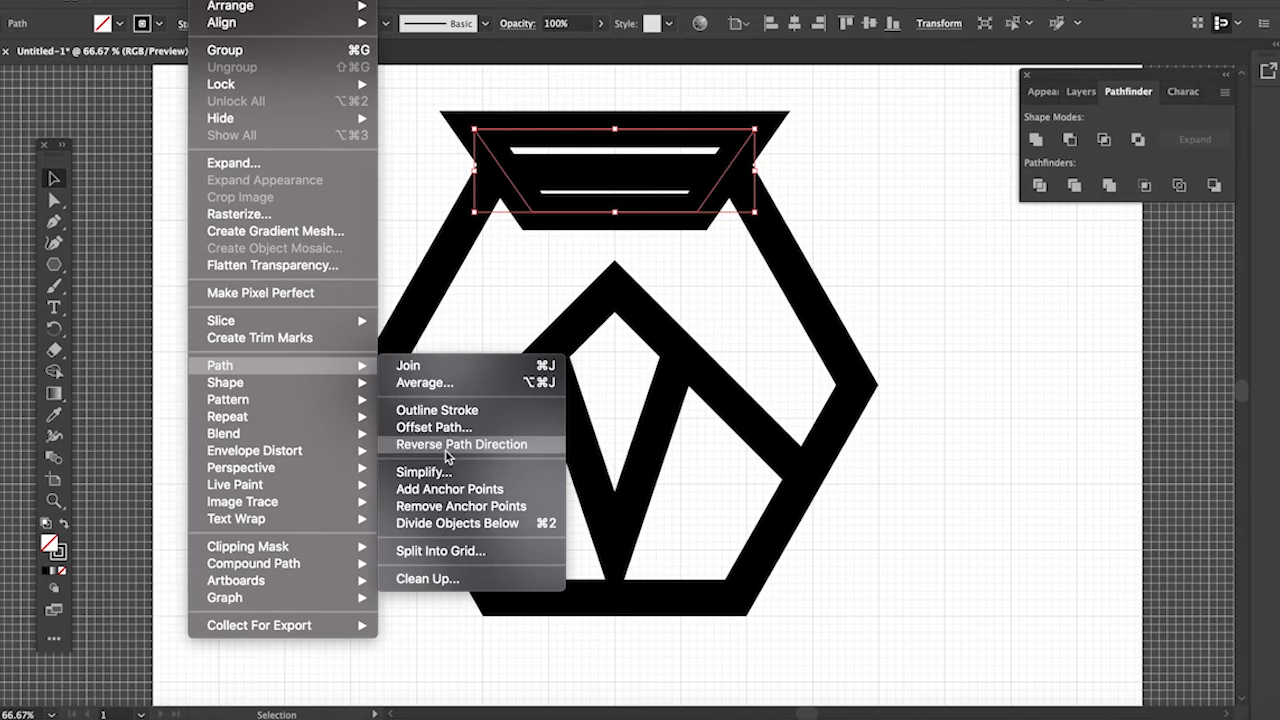
left_click(457, 417)
left_click(814, 381)
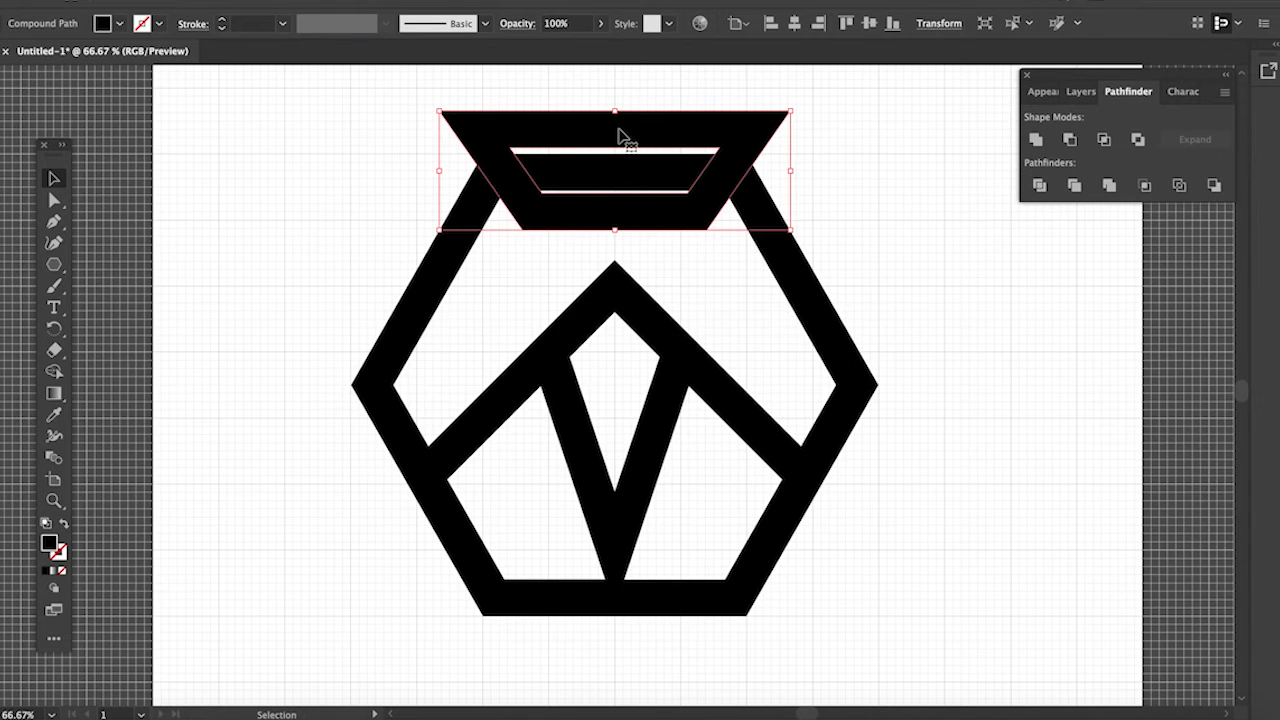
- Show the layer contents and release the trapezoid frame's compound path into separate outer and inner paths
key("F7")
right_click(732, 129)
left_click(800, 250)
left_click(834, 177)
left_click(625, 173)
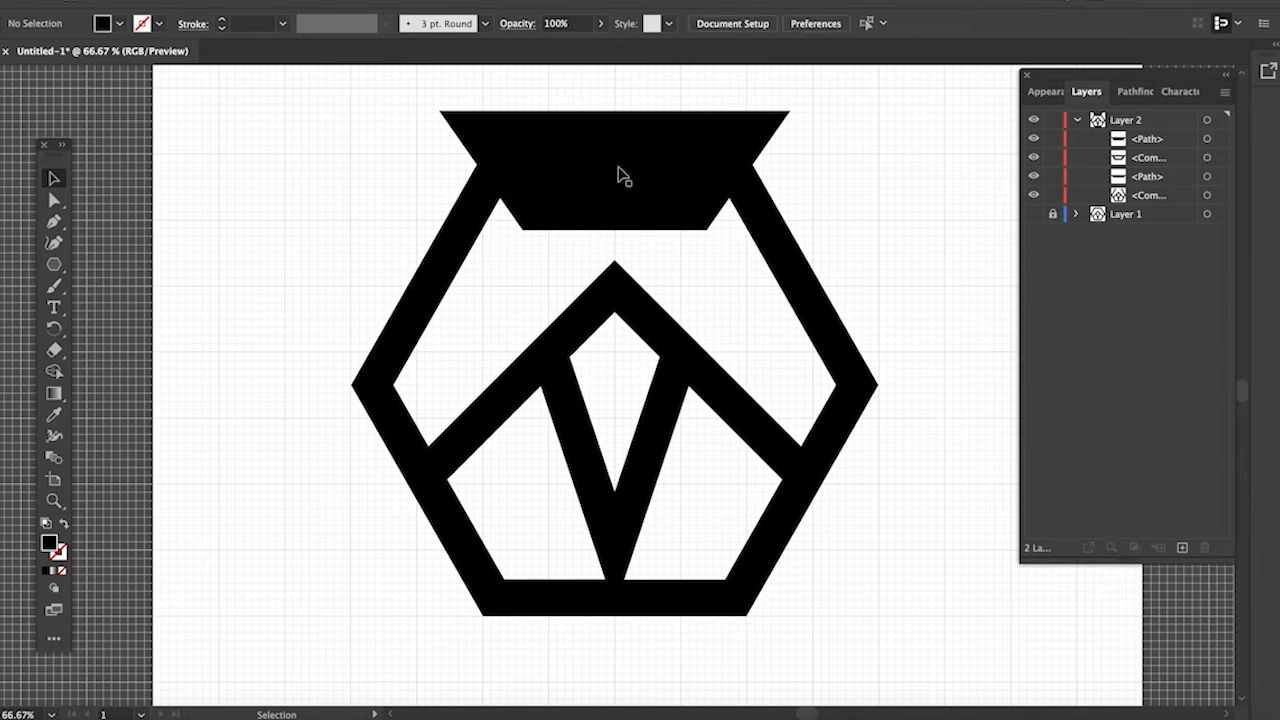
left_click(620, 174)
left_click(742, 161)
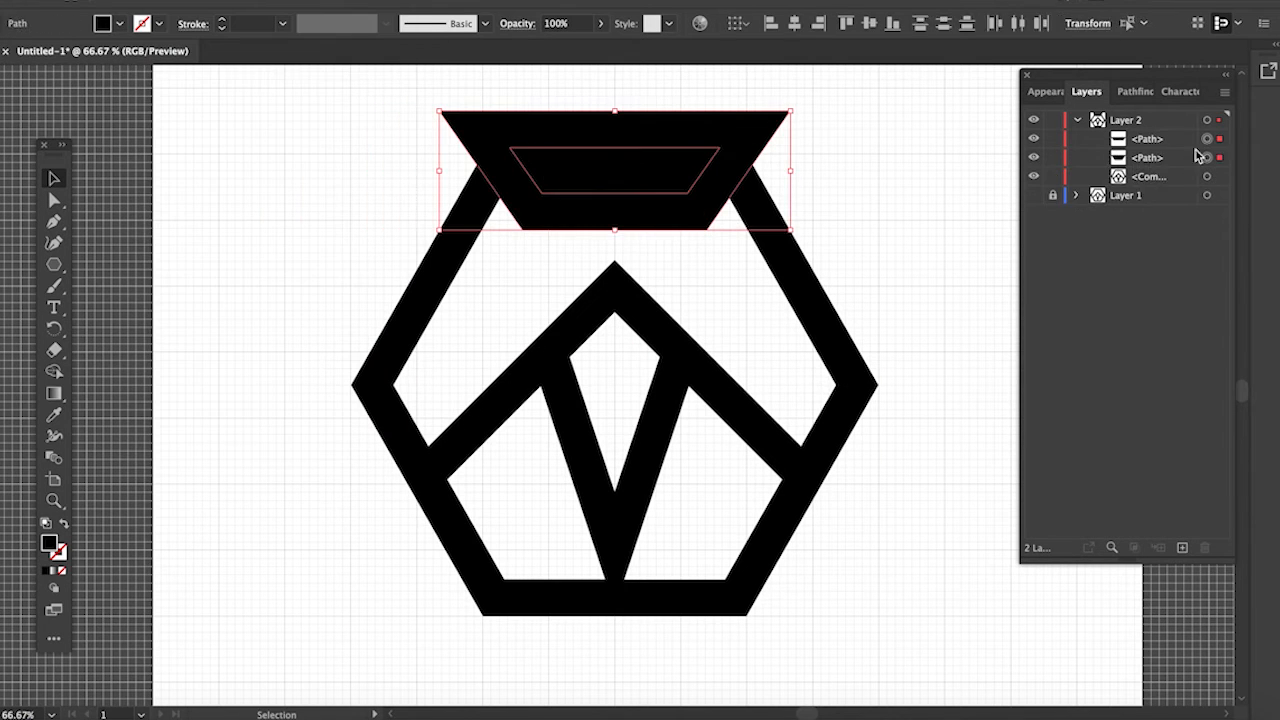
- Cut the hexagon's upper bar with the outer and inner trapezoid paths and delete the two corner pieces between them
left_click(1207, 157)
left_click(1207, 138)
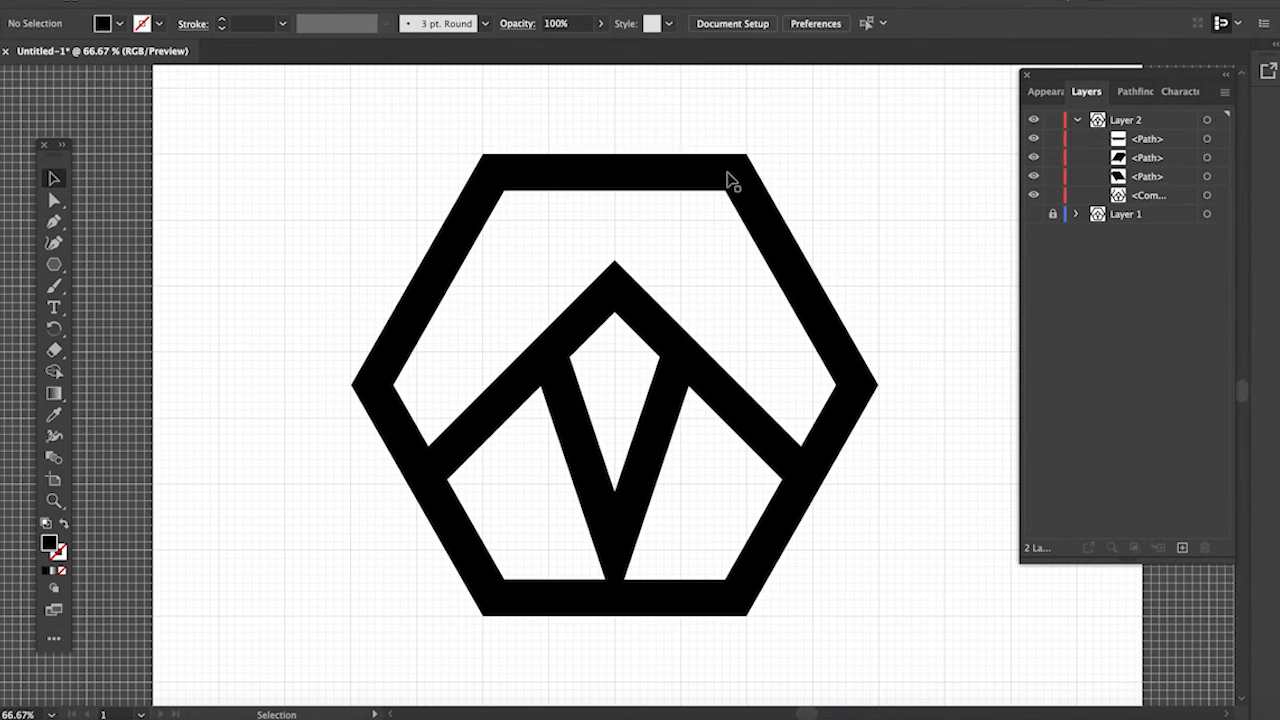
left_click(729, 177)
left_click(508, 172, "shift")
key("Delete")
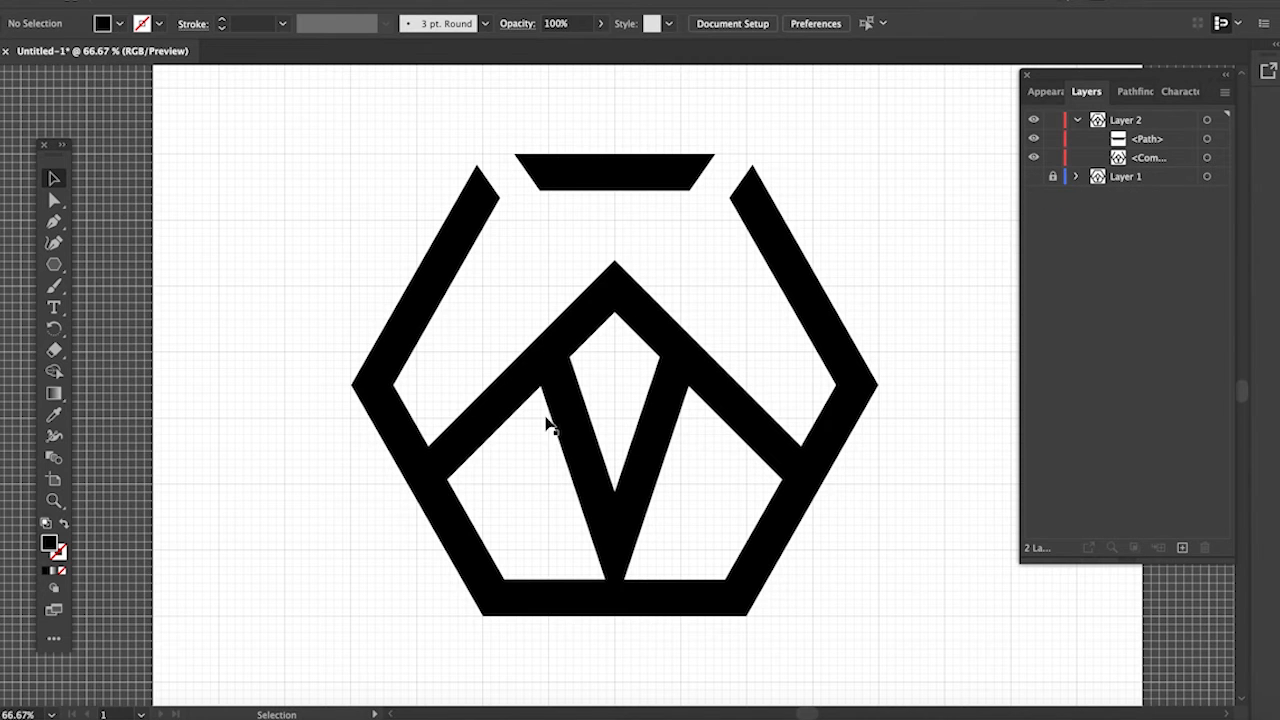
scroll(729, 466, "down", 2)
scroll(729, 466, "up", 2)
left_click(640, 471)
scroll(650, 472, "down", 2)
scroll(650, 472, "right", 1)
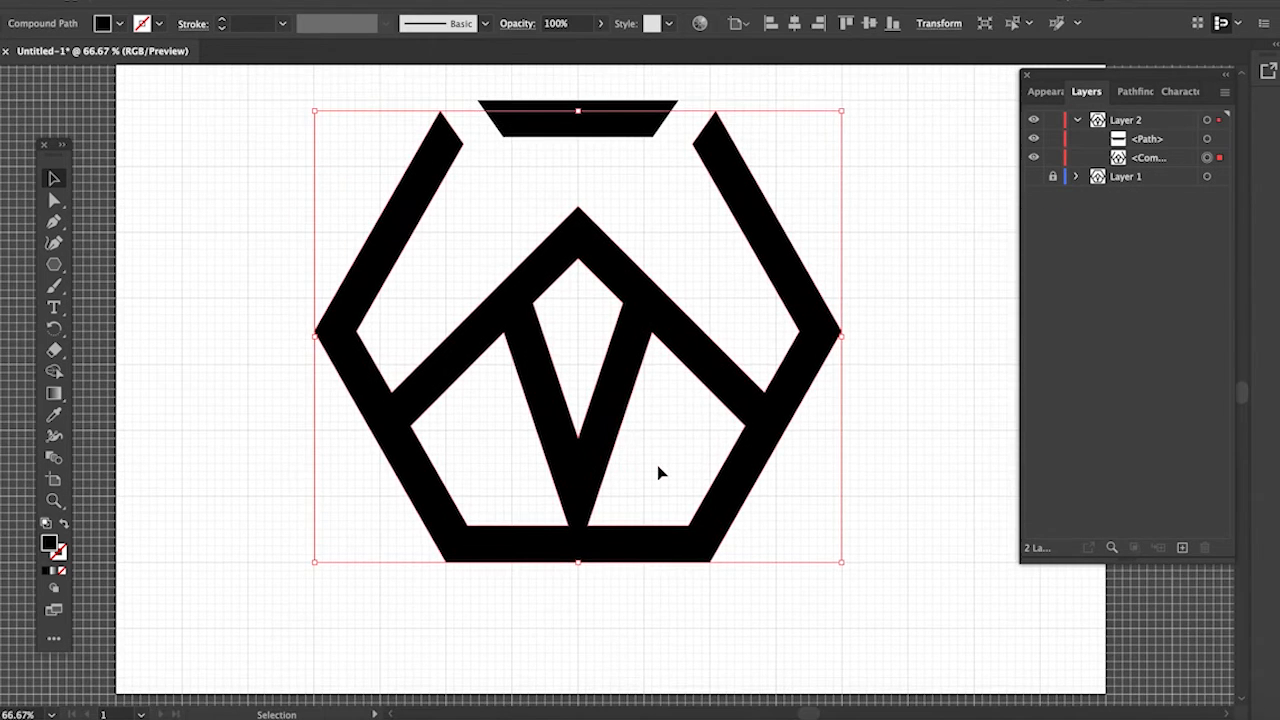
left_click(780, 460)
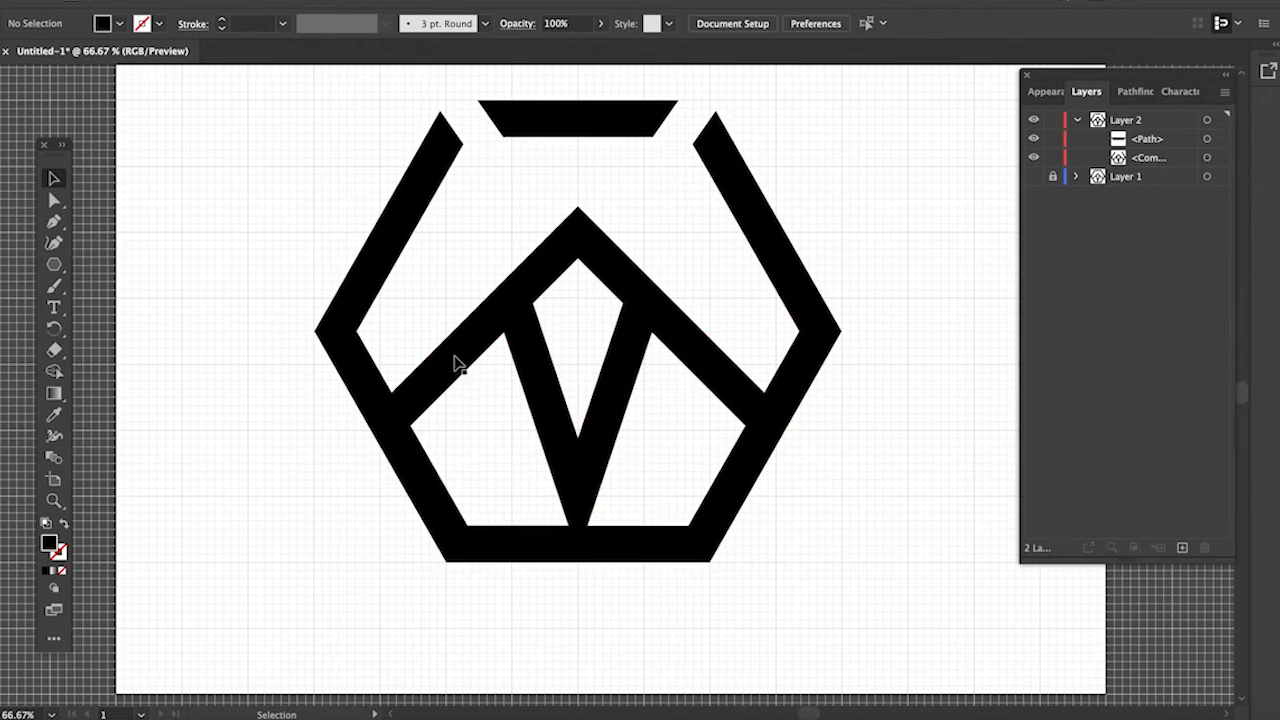
- Set the opacity of the hexagon frame with the chevron and V to 25%
scroll(772, 478, "up", 1)
left_click(426, 414)
left_click(573, 23)
type("25")
key("Return")
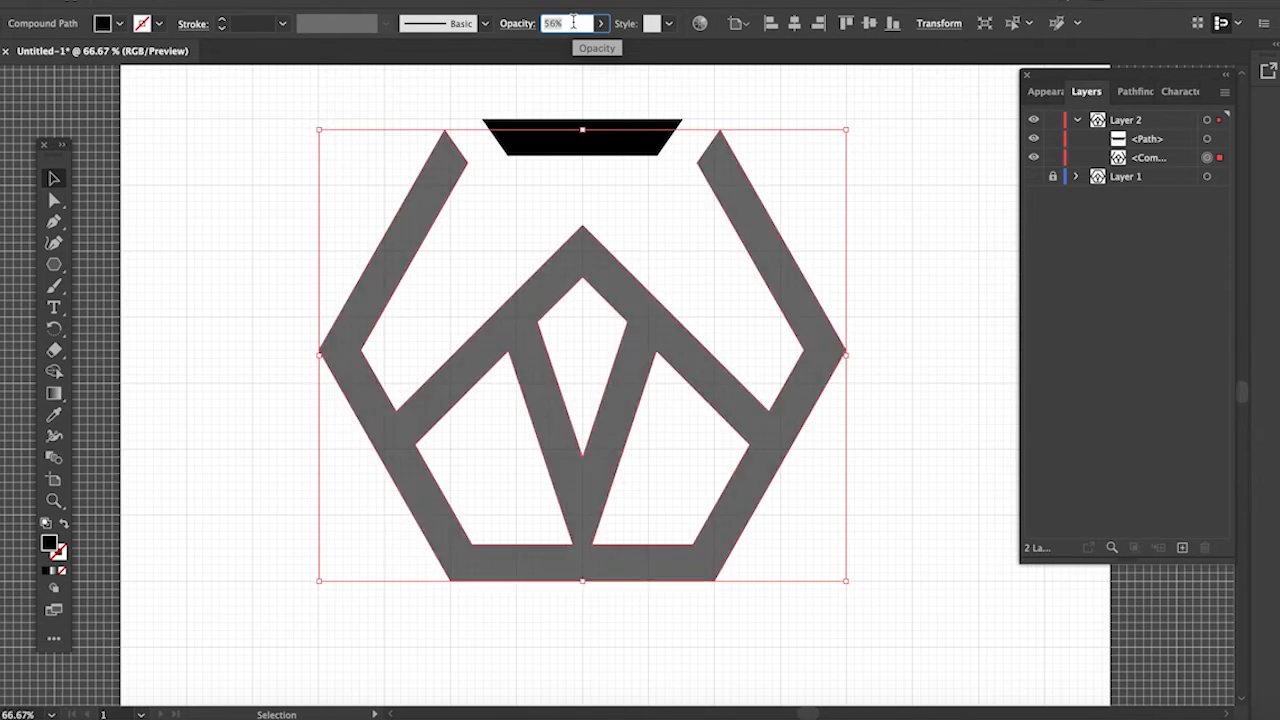
left_click(244, 161)
- Draw a five-point Pen shape from the chevron's inner peak along its lower edges and around below the hexagon's base
left_click(54, 221)
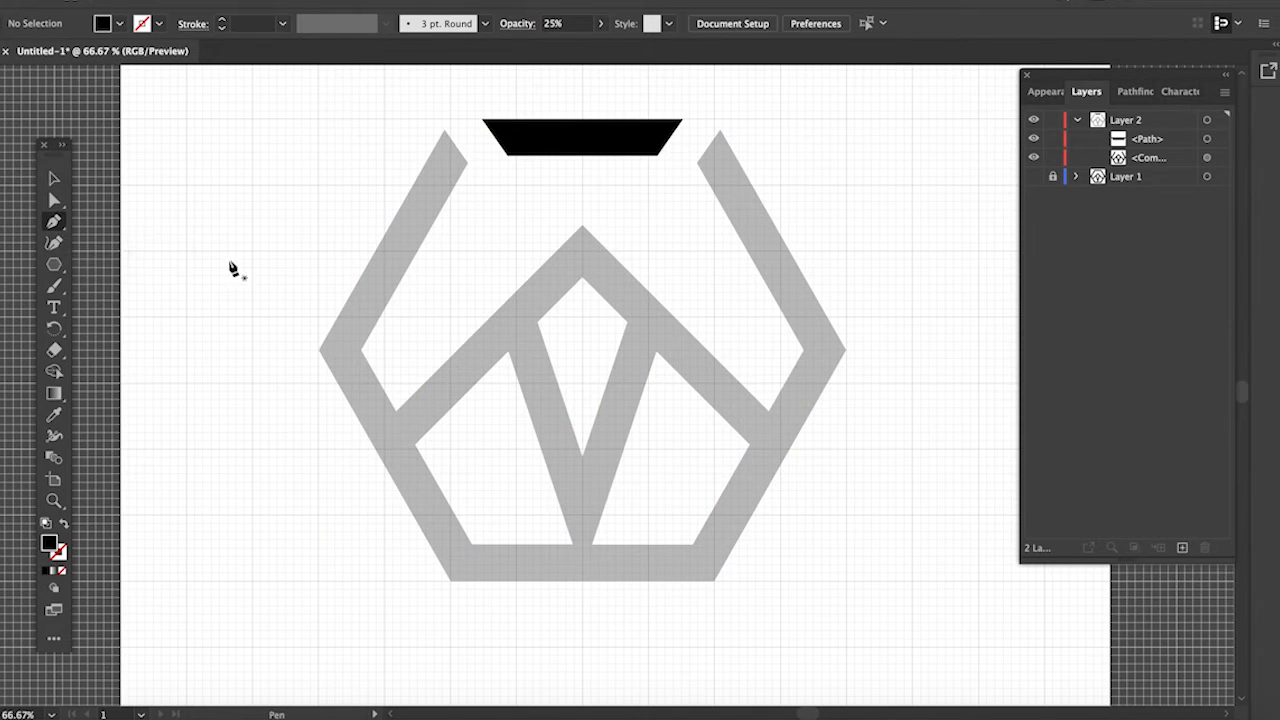
left_click(582, 276)
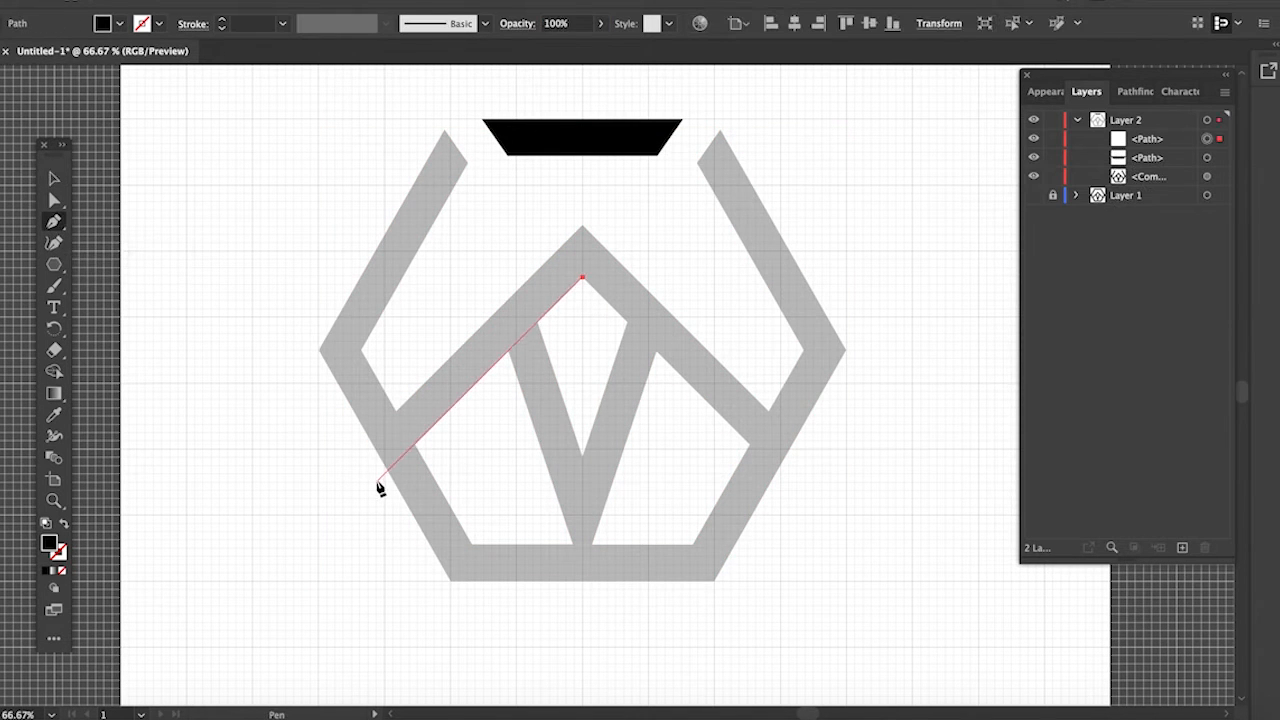
left_click(318, 538)
scroll(400, 580, "down", 3)
left_click(450, 511)
left_click(714, 511)
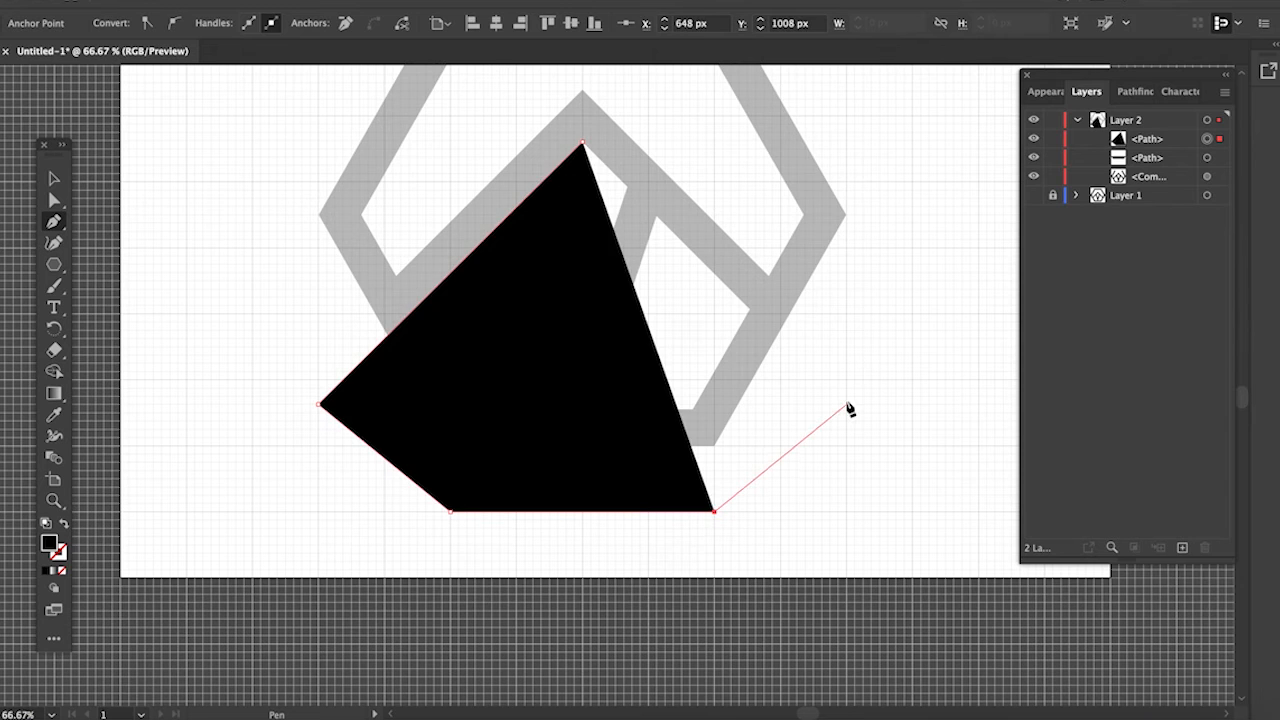
left_click(845, 406)
- Try to match the new shape to the translucent frame with the Eyedropper
left_click(54, 178)
left_click(55, 415)
left_click(360, 250)
key("v")
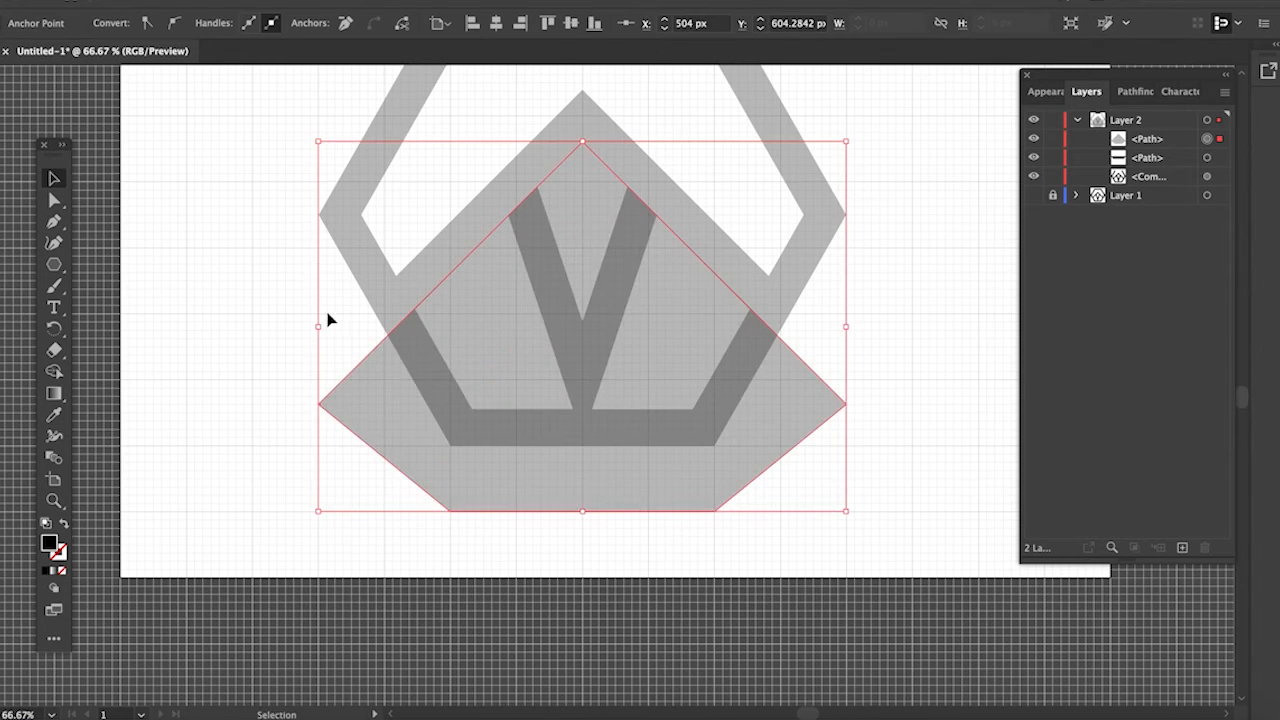
key("super+z")
- Swap the new shape's fill for a black 40 pt stroke and align the stroke to the inside
key("shift+x")
left_click(282, 24)
left_click(309, 399)
left_click(193, 25)
left_click(98, 115)
left_click(270, 276)
scroll(240, 256, "up", 1)
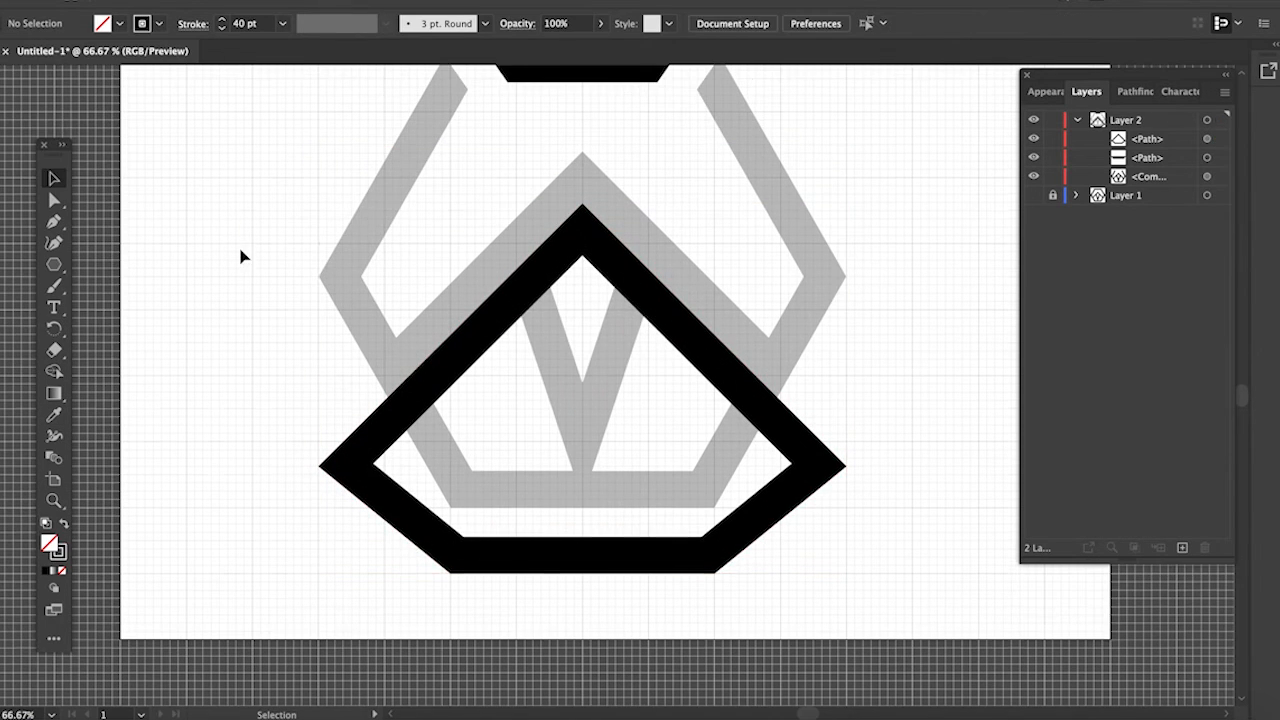
- Restore the hexagon frame's opacity to 100%
left_click(622, 272)
left_click(908, 354)
left_click(771, 430)
left_click(450, 113)
left_click(600, 23)
left_click(604, 50)
left_click(957, 240)
- Change the five-point shape's stroke colour to cyan
left_click(627, 275)
left_click(158, 23)
left_click(100, 52)
left_click(229, 236)
- Convert the cyan stroke to a filled shape with Outline Stroke and release its compound path into separate paths
left_click(750, 390)
left_click(214, 4)
mouse_move(300, 366)
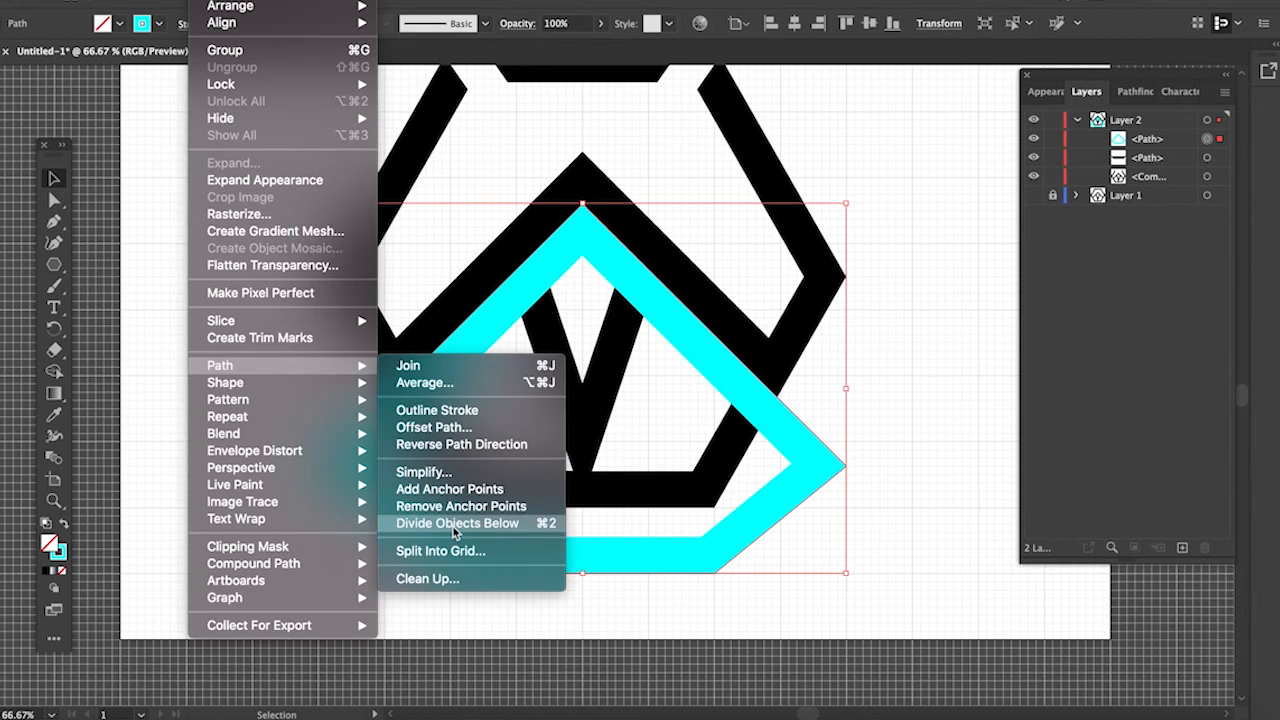
left_click(437, 409)
right_click(464, 359)
left_click(568, 489)
left_click(805, 440)
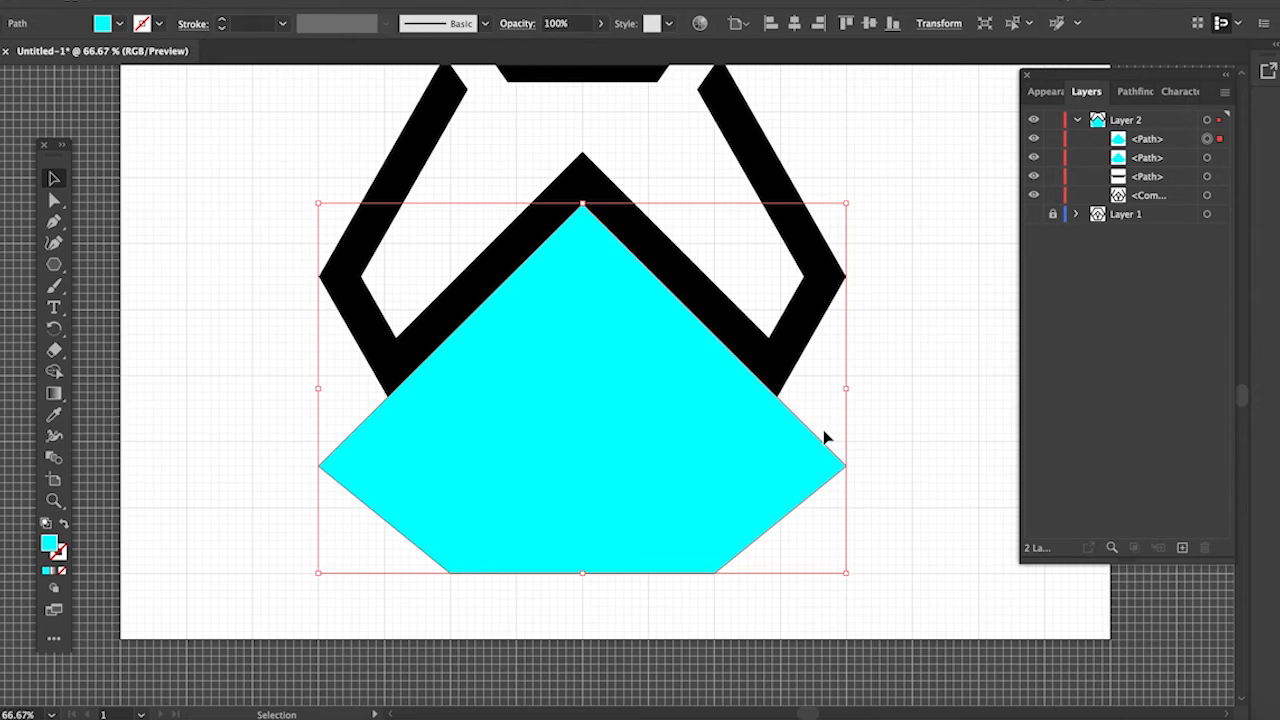
- Cut the hexagon frame with the outer and inner cyan paths and remove the pieces between them
key("super+shift+d")
left_click(880, 352)
left_click(684, 425)
key("super+shift+d")
left_click(700, 420)
key("super+z")
key("super+z")
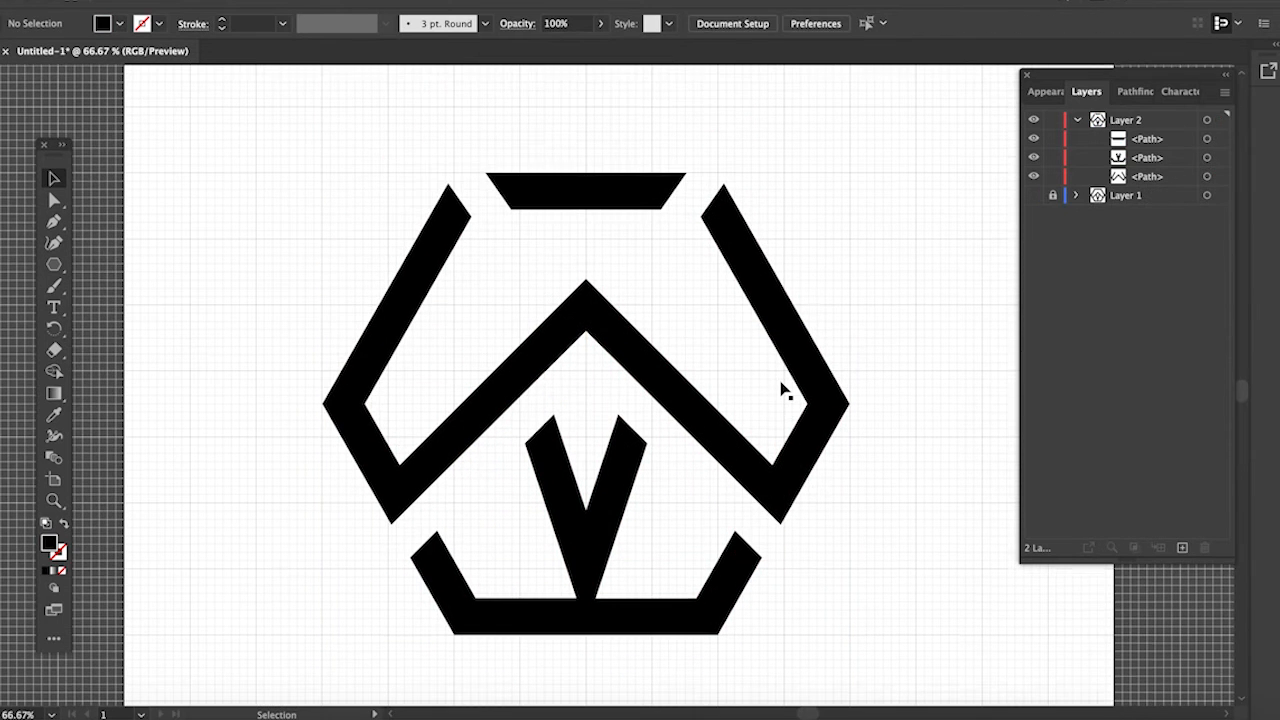
- Undo the cuts back to the two separate cyan paths
key("super+shift+z")
key("super+shift+z")
left_click(652, 432)
right_click(641, 414)
left_click(251, 150)
key("a")
left_click(763, 527)
left_click(826, 510)
left_click(1207, 176)
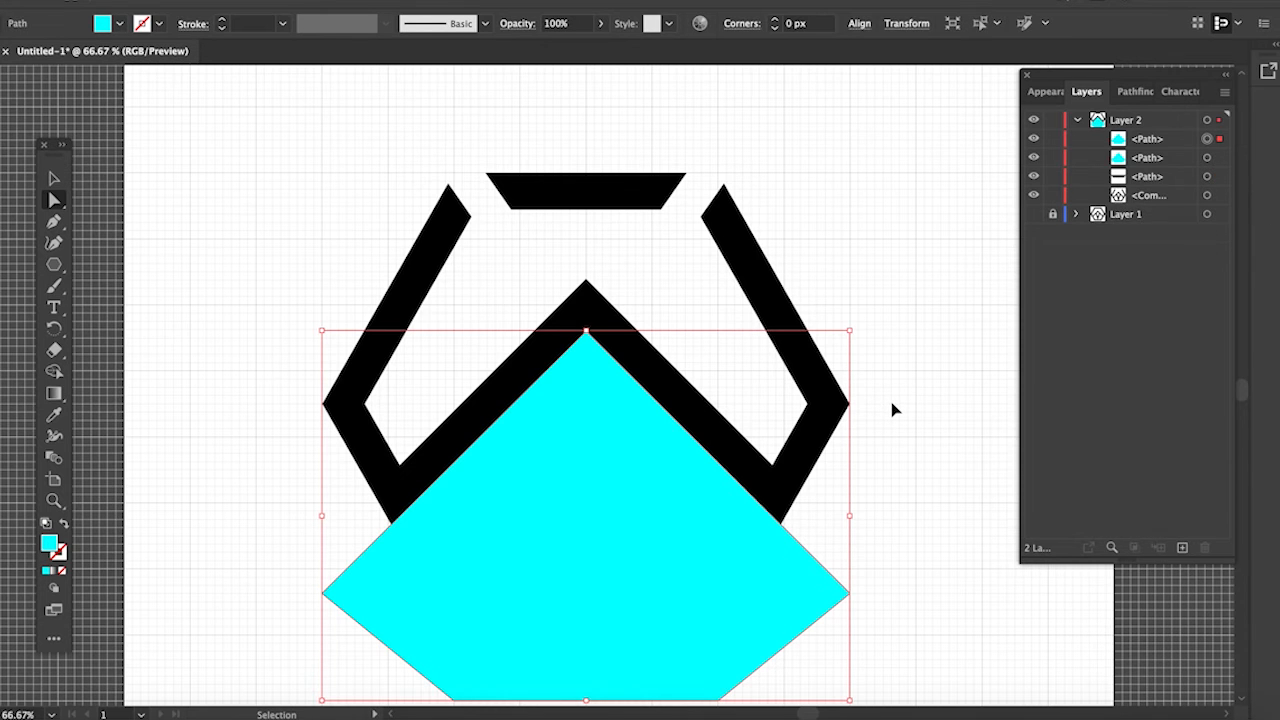
- Combine the two cyan paths into a compound path and delete it from the artwork
key("super+8")
key("a")
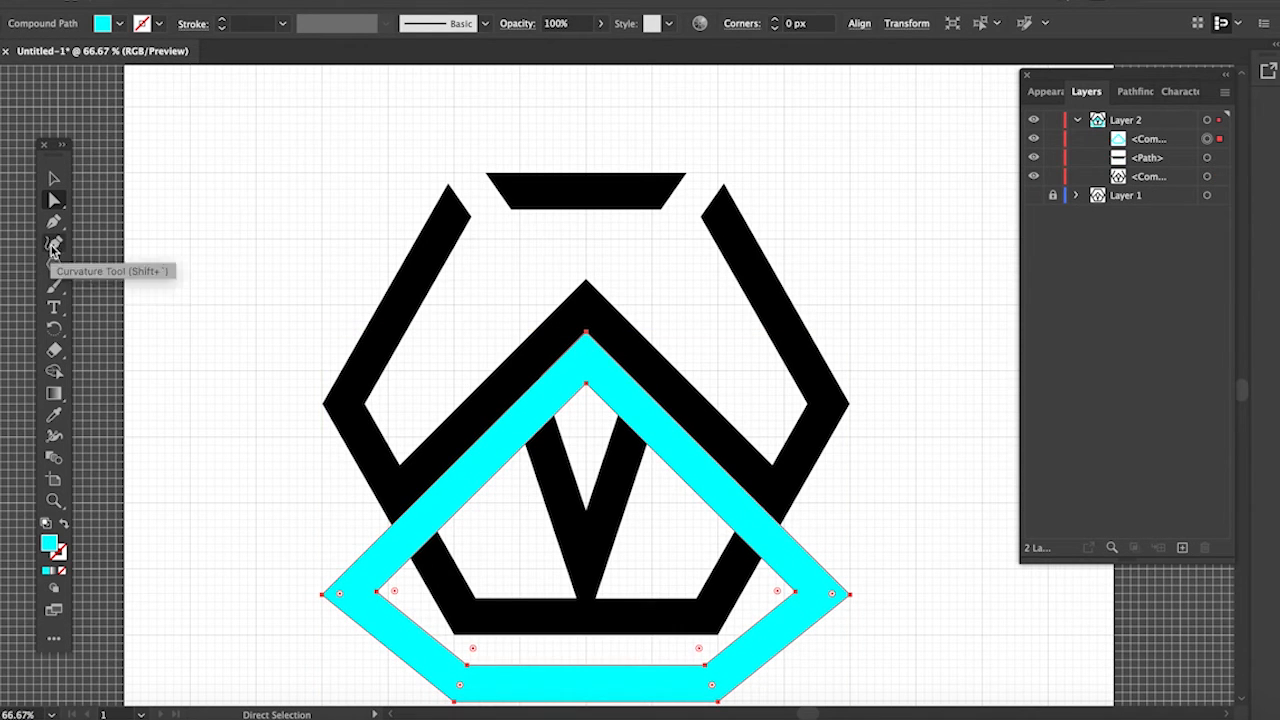
left_click(54, 178)
key("Delete")
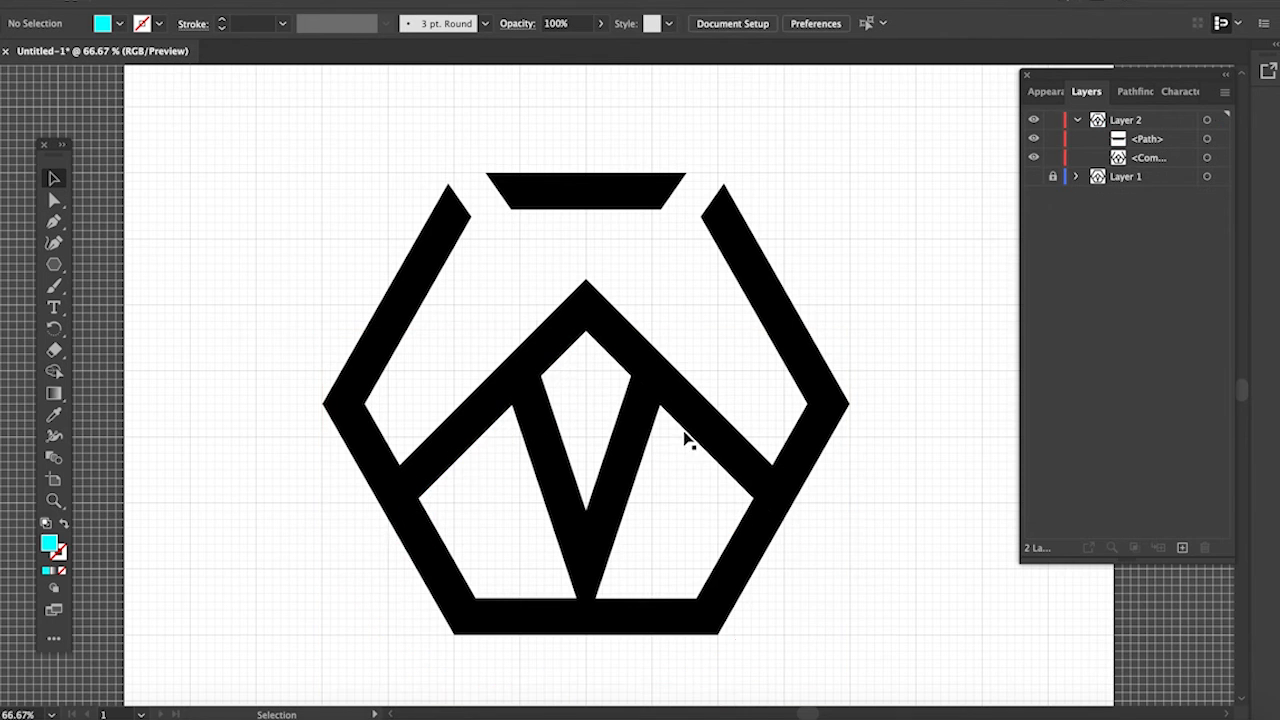
key("p")
scroll(540, 434, "down", 1)
left_click(458, 404)
key("super+=")
key("super+=")
key("super+z")
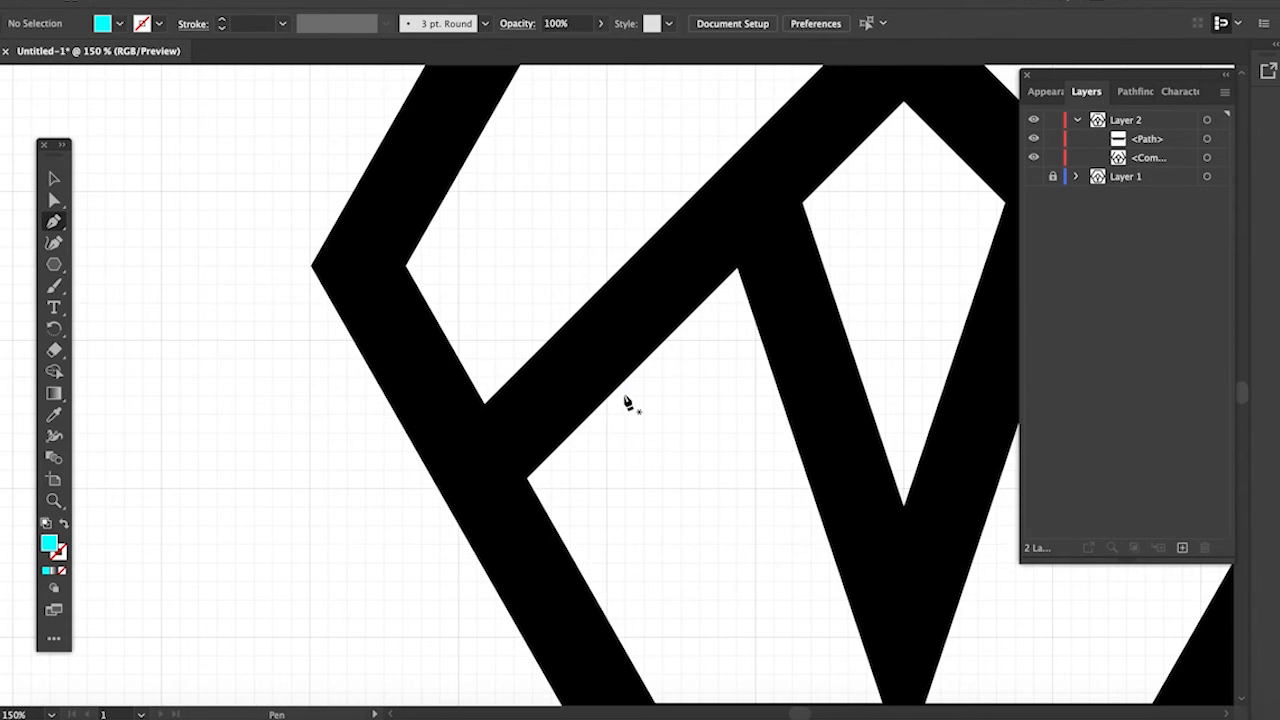
key("super+-")
key("super+-")
scroll(605, 535, "right", 1)
- Save the document as WESTVIEW in Illustrator 2020 format, keeping the default options
left_click(54, 178)
left_click(130, 3)
left_click(197, 129)
type("WESTVIEW")
key("Return")
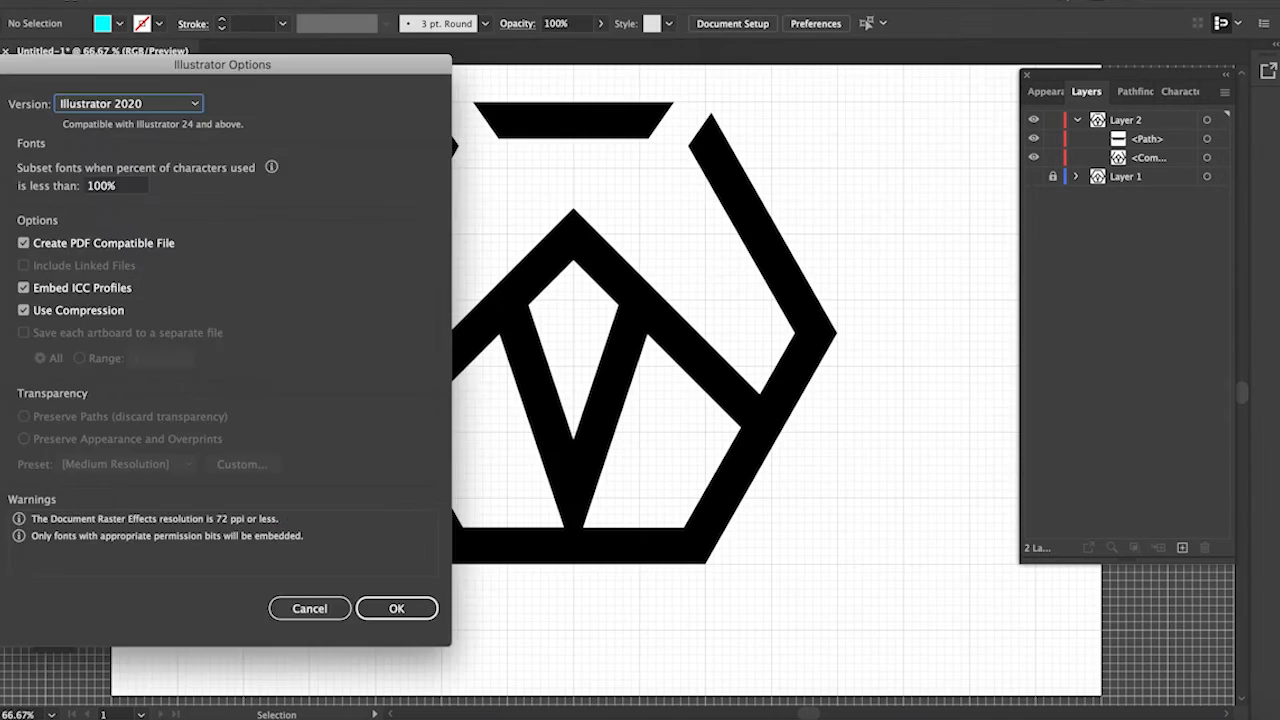
key("Return")
- Group all the logo pieces and center the group on the artboard
key("super+-")
key("super+a")
right_click(610, 192)
left_click(644, 331)
left_click(794, 23)
key("super+-")
- Give the logo group a black stroke and raise its weight to 24 pt
left_click(159, 23)
left_click(44, 54)
left_click(283, 23)
left_click(316, 221)
scroll(254, 23, "up", 17)
left_click(468, 283)
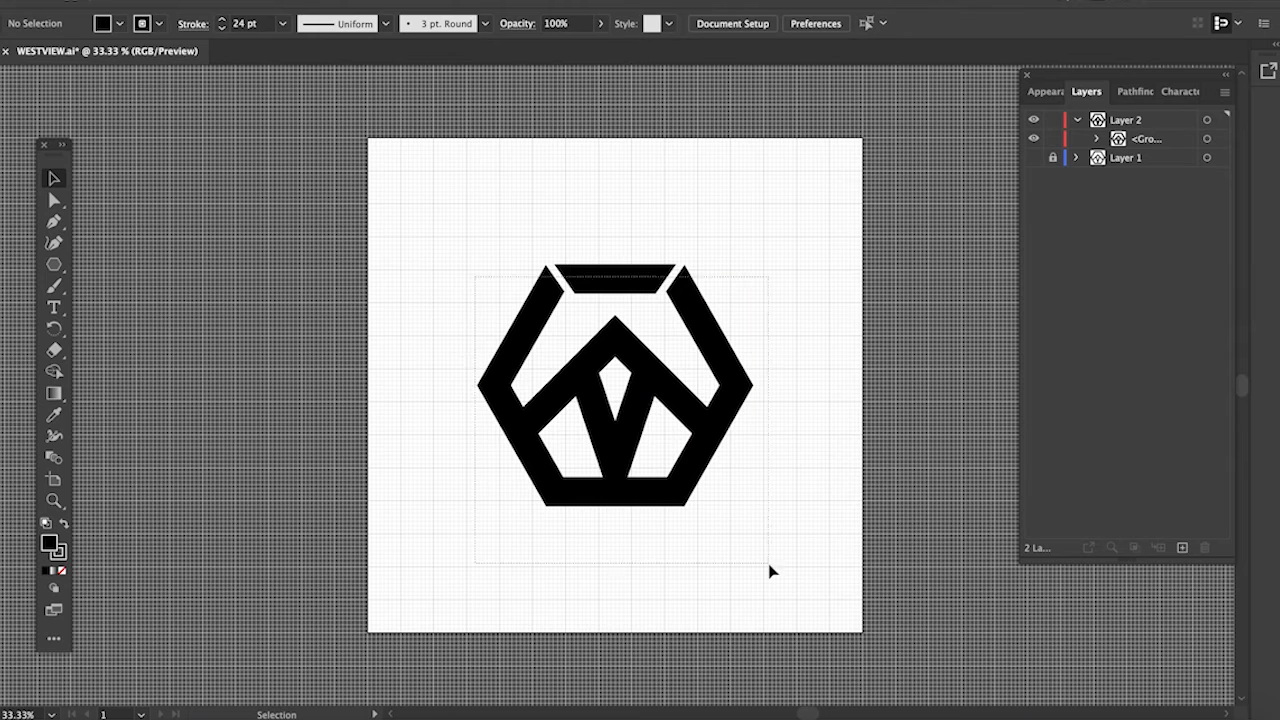
- Align the logo's stroke to the outside and set its weight to 12 pt
left_click(672, 490)
left_click(193, 23)
left_click(89, 119)
left_click(108, 119)
left_click(260, 24)
scroll(260, 24, "down", 15)
scroll(260, 24, "up", 3)
left_click(499, 244)
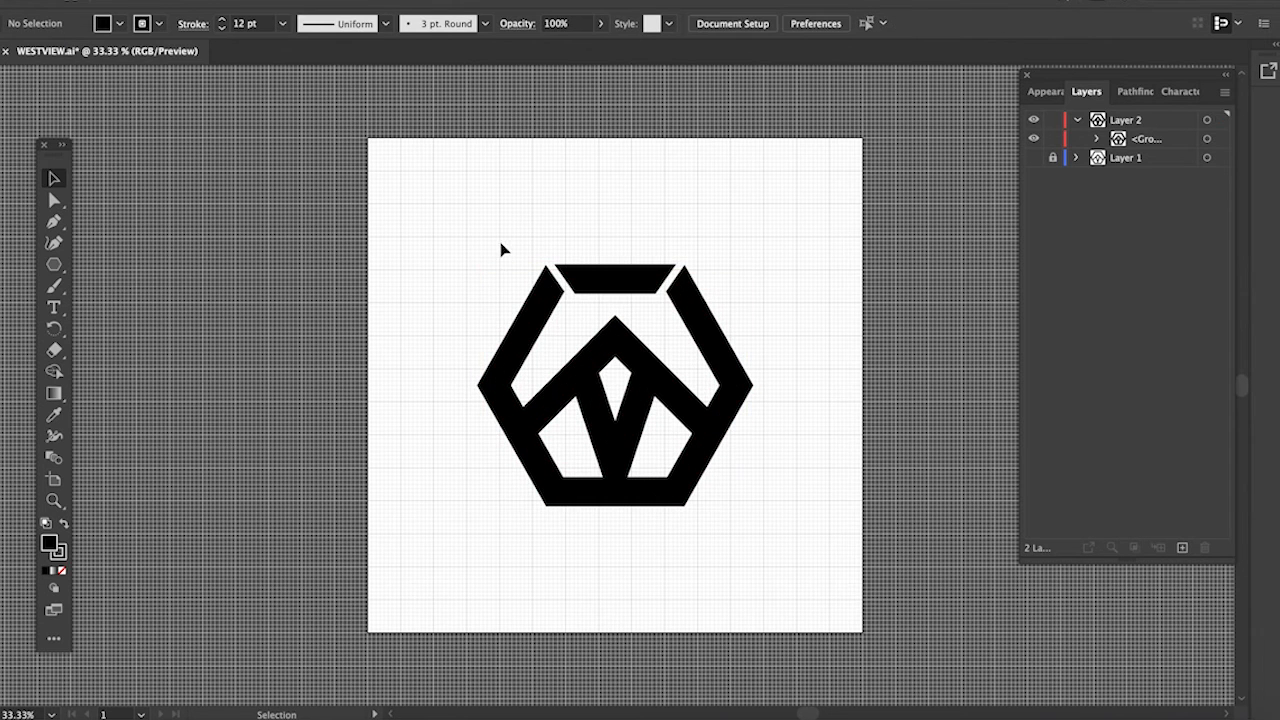
- Set the logo's stroke weight to 9 pt and save the file
left_click(540, 285)
left_click(252, 25)
scroll(252, 25, "down", 3)
left_click(517, 215)
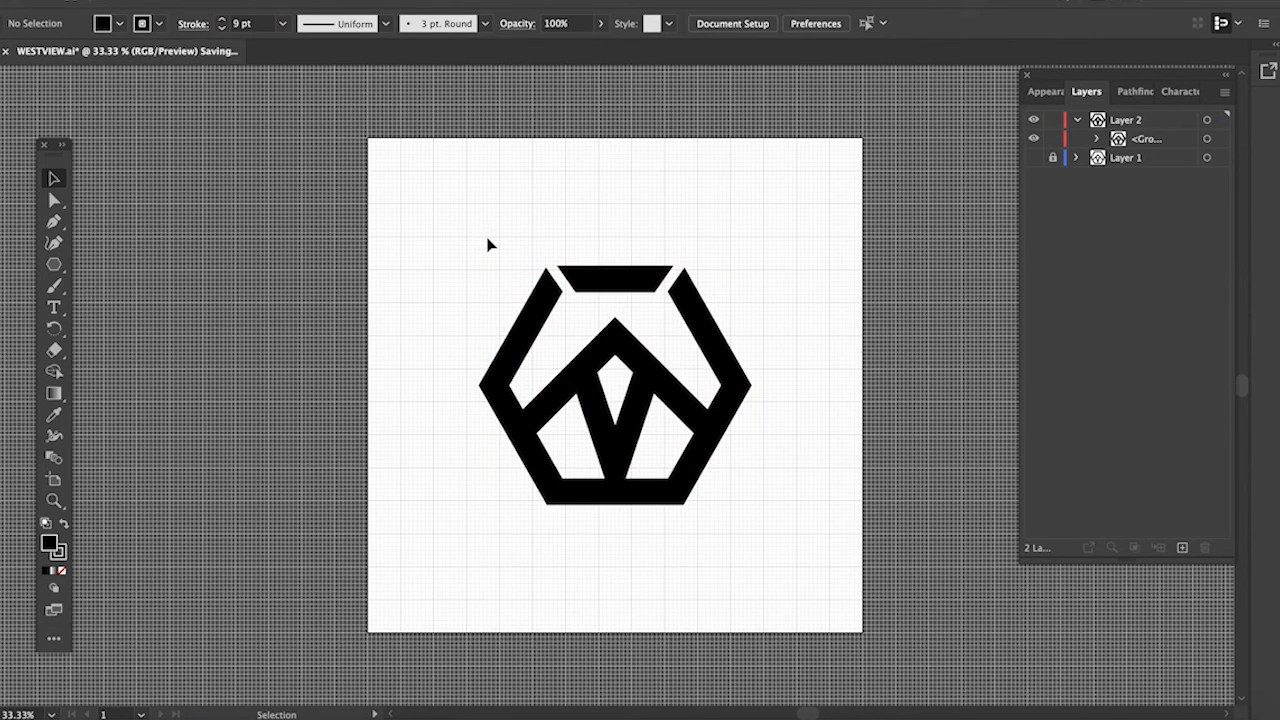
- Recolour the logo's fill and stroke dark red
key("ctrl+plus")
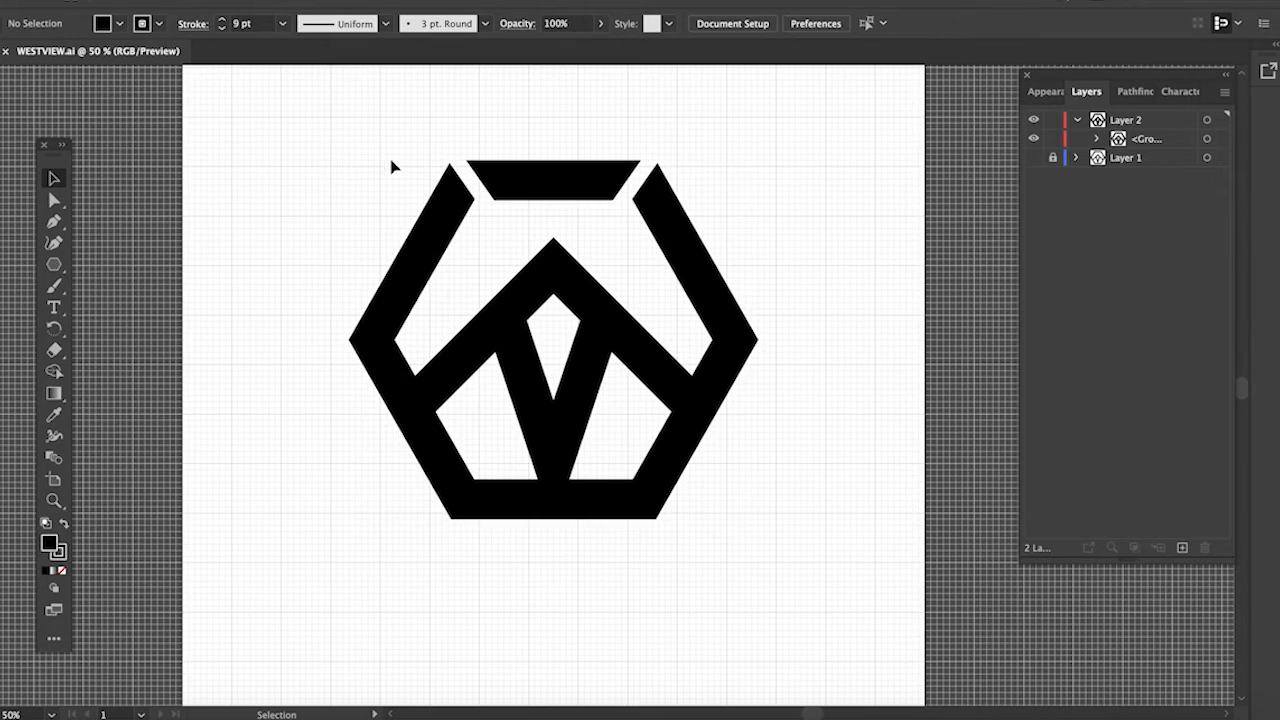
left_click(425, 226)
left_click(119, 24)
left_click(132, 55)
left_click(158, 24)
left_click(132, 55)
left_click(440, 166)
scroll(440, 166, "up", 3)
scroll(440, 166, "left", 1)
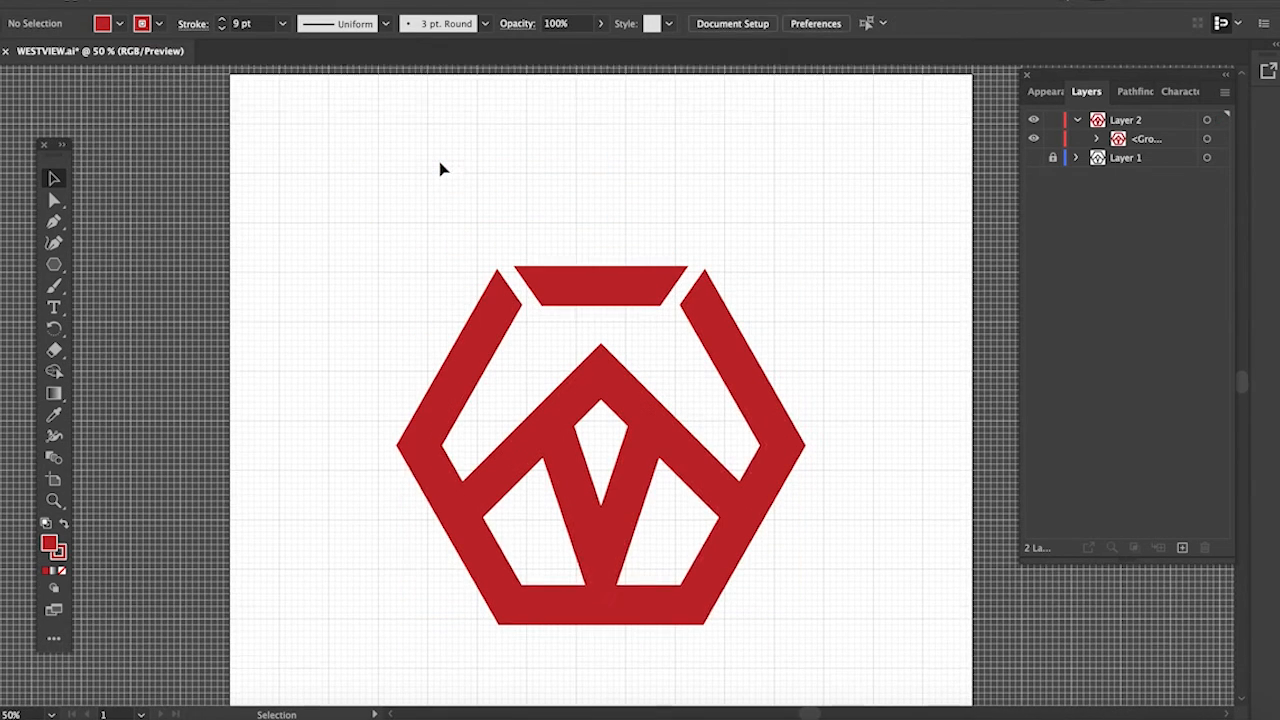
- Add a new layer beneath the logo and draw a four-point Pen shape behind the diamond opening in the V
scroll(440, 166, "down", 1)
left_click(586, 440)
left_click(506, 377)
left_click(1140, 157)
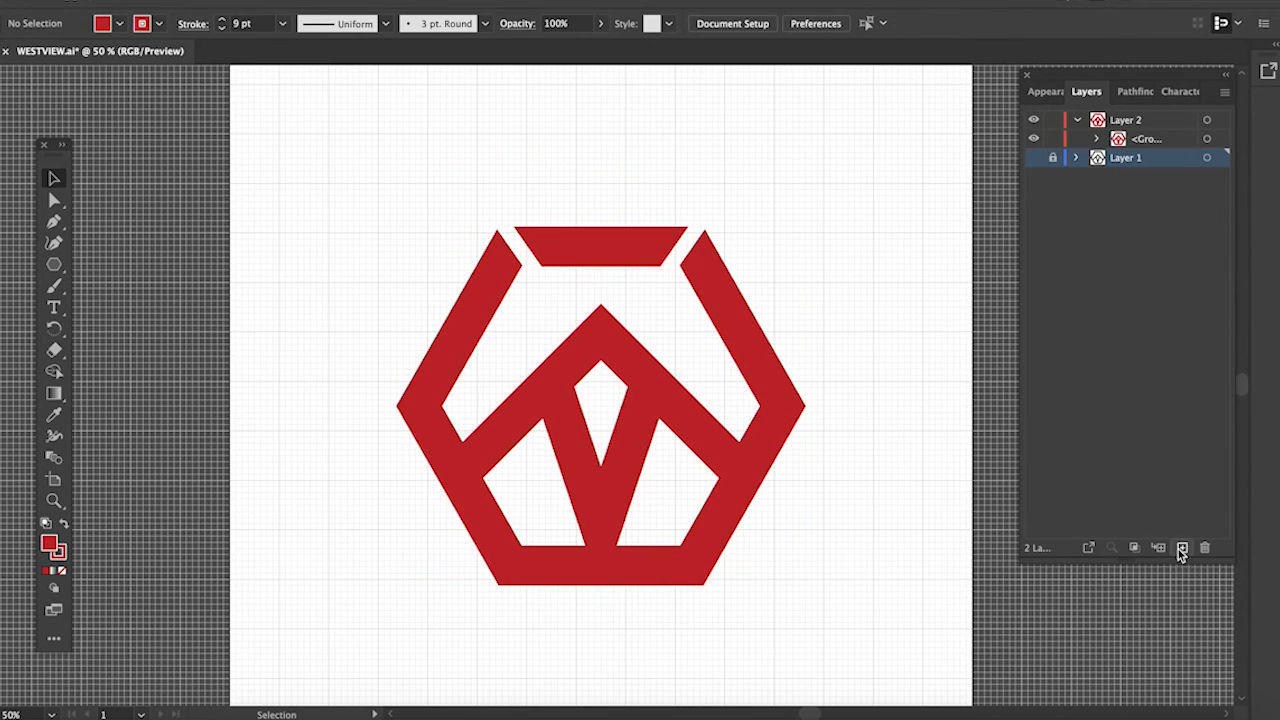
left_click(595, 338)
left_click(551, 387)
left_click(595, 505)
left_click(650, 381)
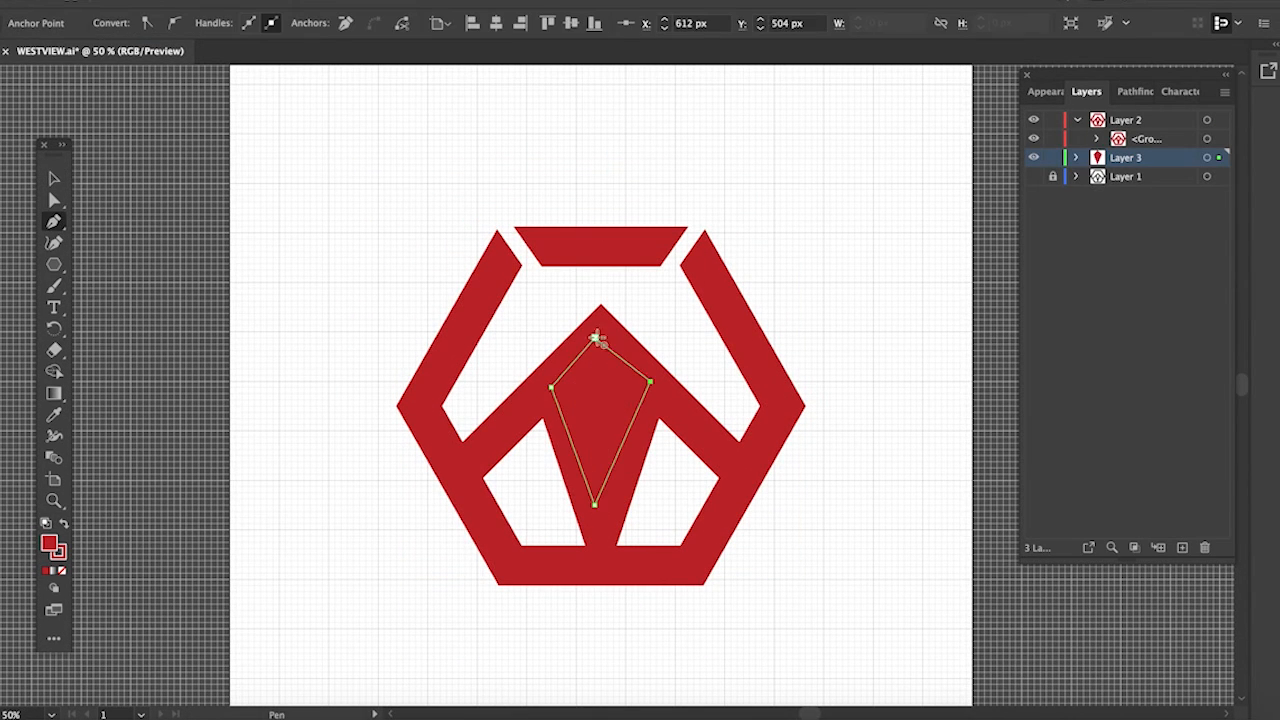
- Fill the four-point shape behind the diamond opening with yellow and remove its stroke
left_click(305, 248)
left_click(598, 410)
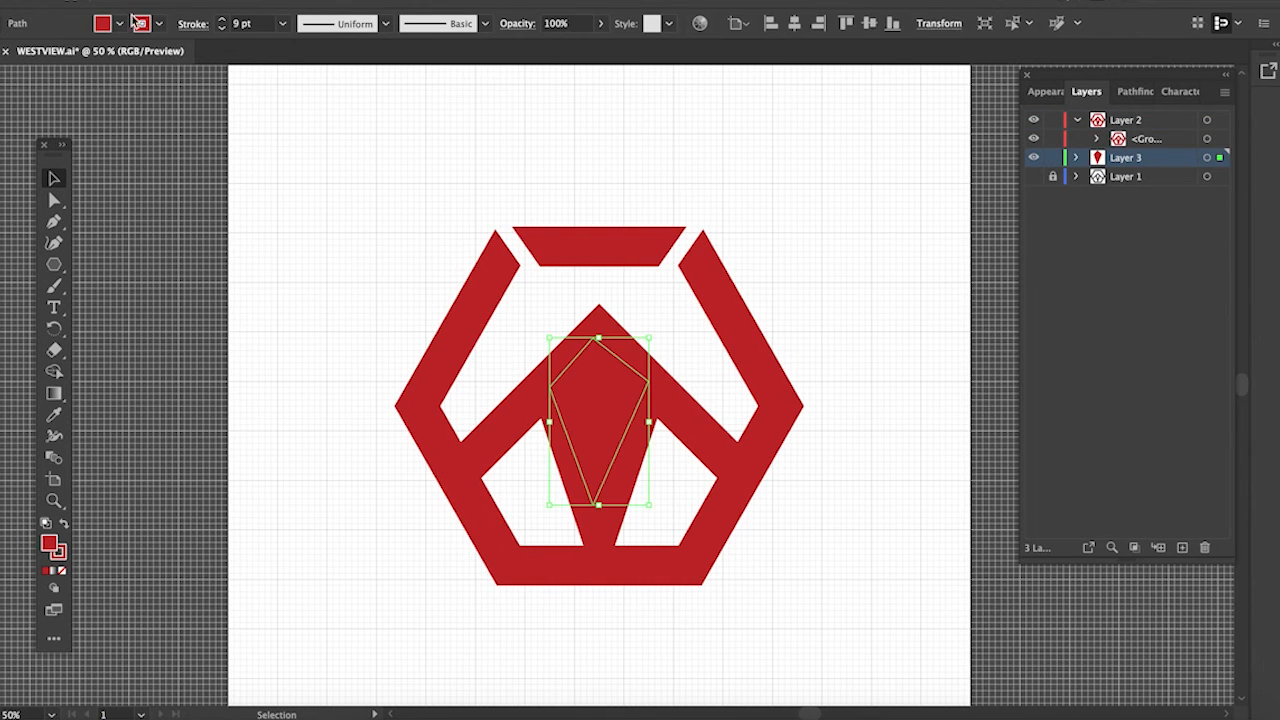
left_click(101, 25)
left_click(76, 72)
left_click(403, 157)
key("t")
left_click(13, 72)
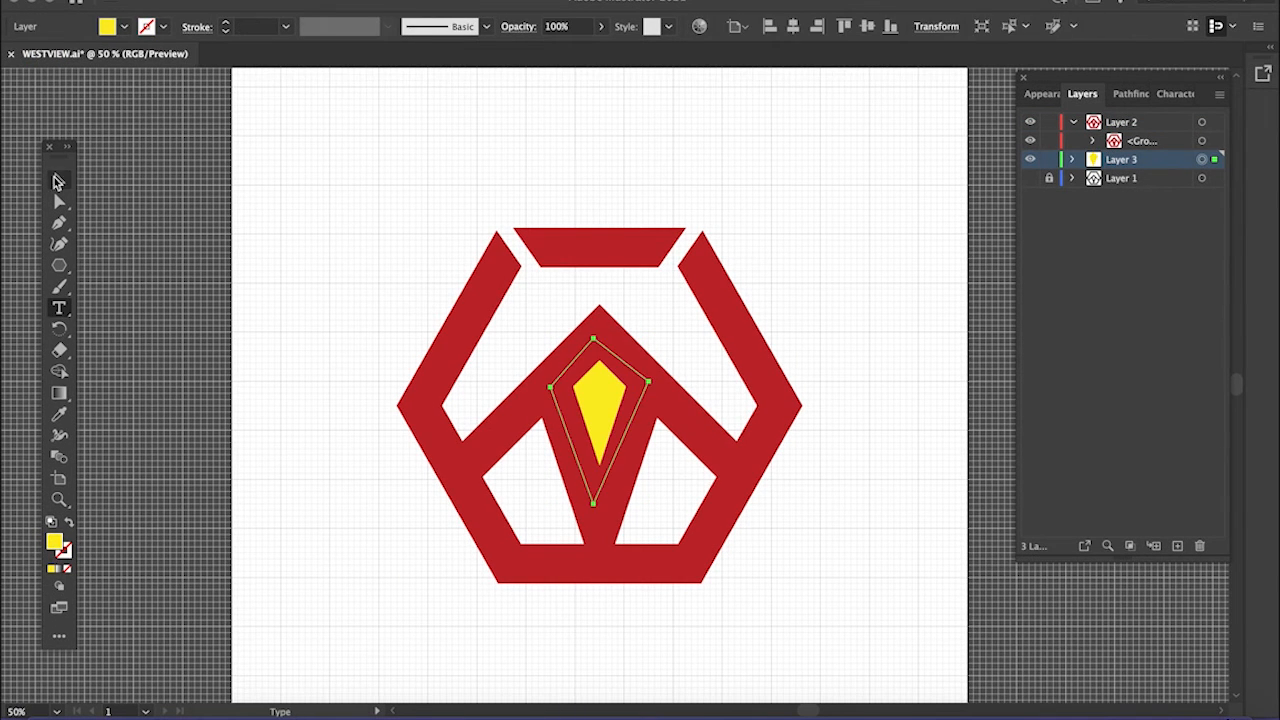
- Draw a hexagon behind the logo from its centre to its outer corners and scale it uniformly to 112%
left_click(59, 180)
key("super+shift+a")
left_click(59, 265)
mouse_move(599, 405)
left_mouse_down()
mouse_move(745, 489)
mouse_move(786, 363)
left_mouse_up()
left_click(205, 2)
left_click(450, 85)
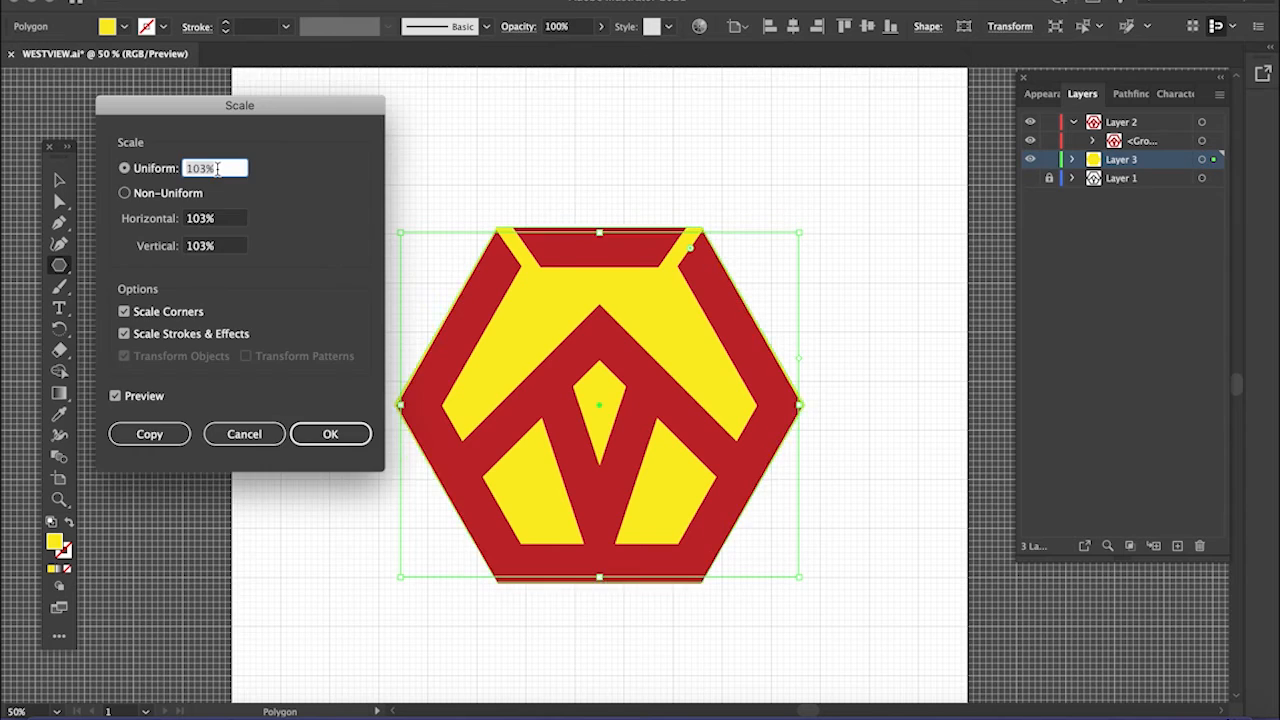
type("112")
key("Return")
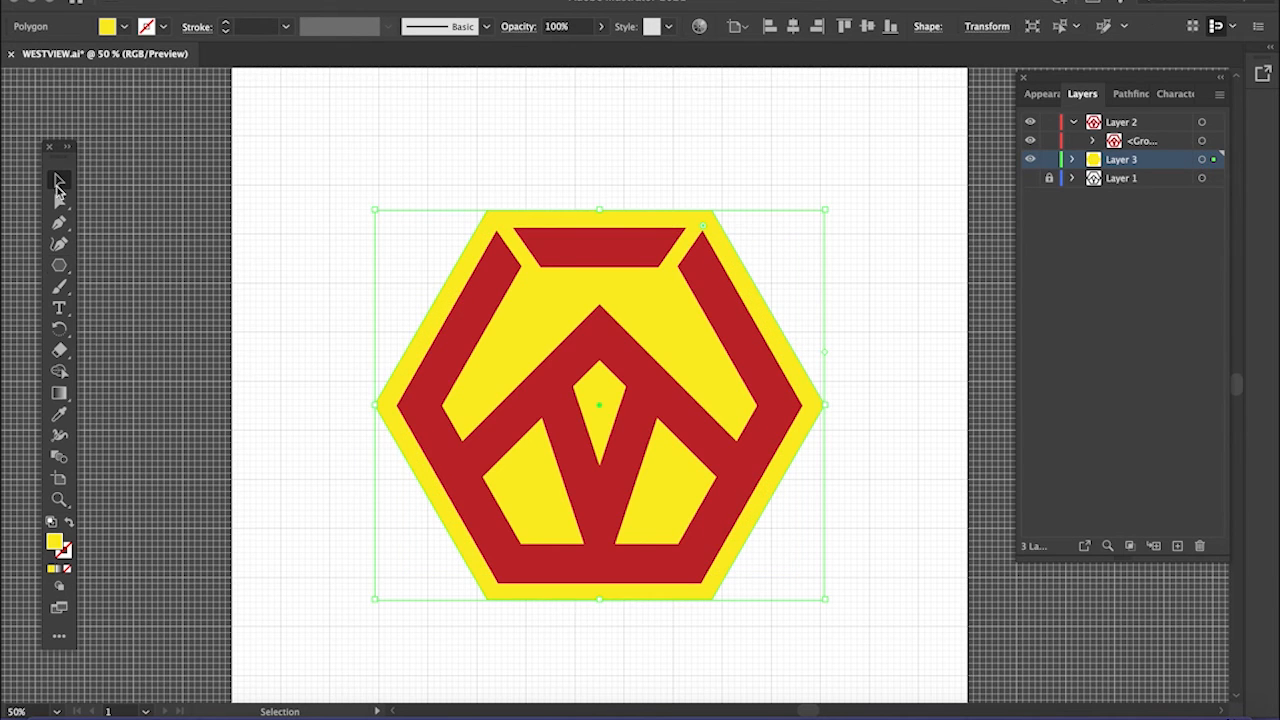
- Try other fill colours on the background hexagon and set it to white
left_click(59, 180)
left_click(107, 26)
left_click(64, 58)
left_click(94, 72)
left_click(25, 73)
left_click(38, 58)
left_click(346, 225)
- Add the text "WHEN YOU'RE HERE, YOU'RE THE BEST VERSION OF YOU!" along the hexagon's path and set its font to Cooper Black
left_click(59, 308)
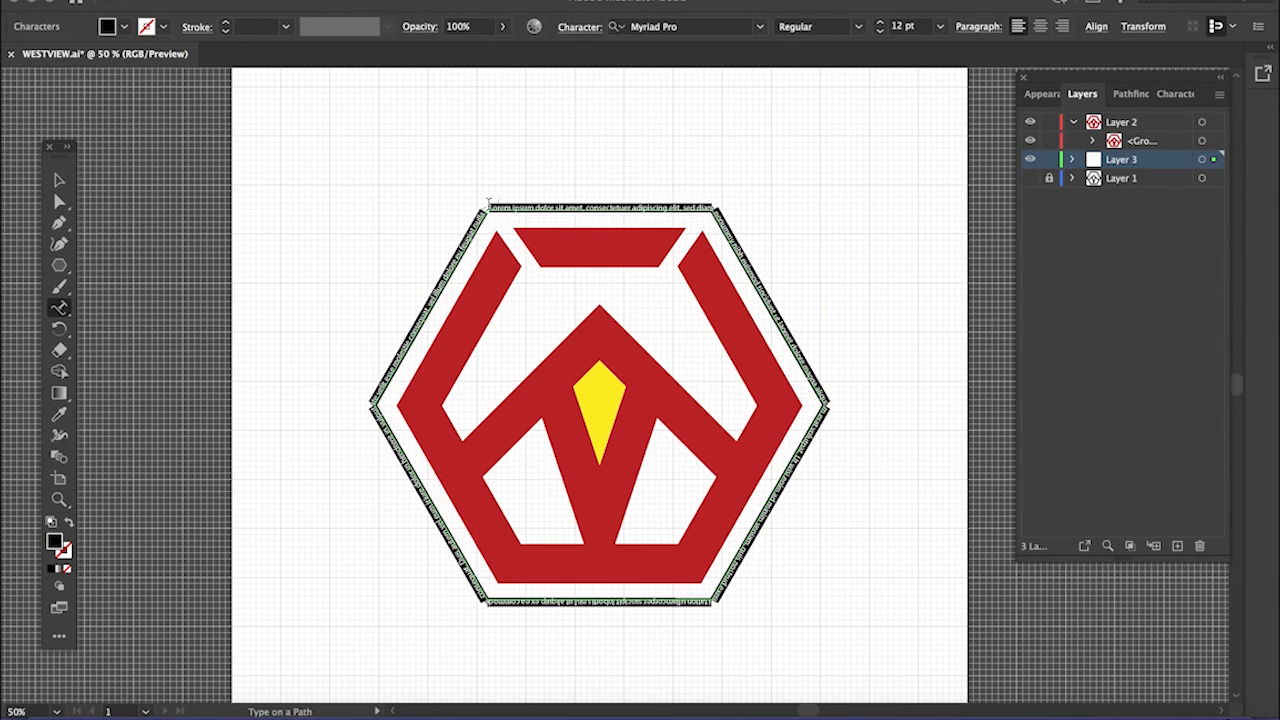
type("w")
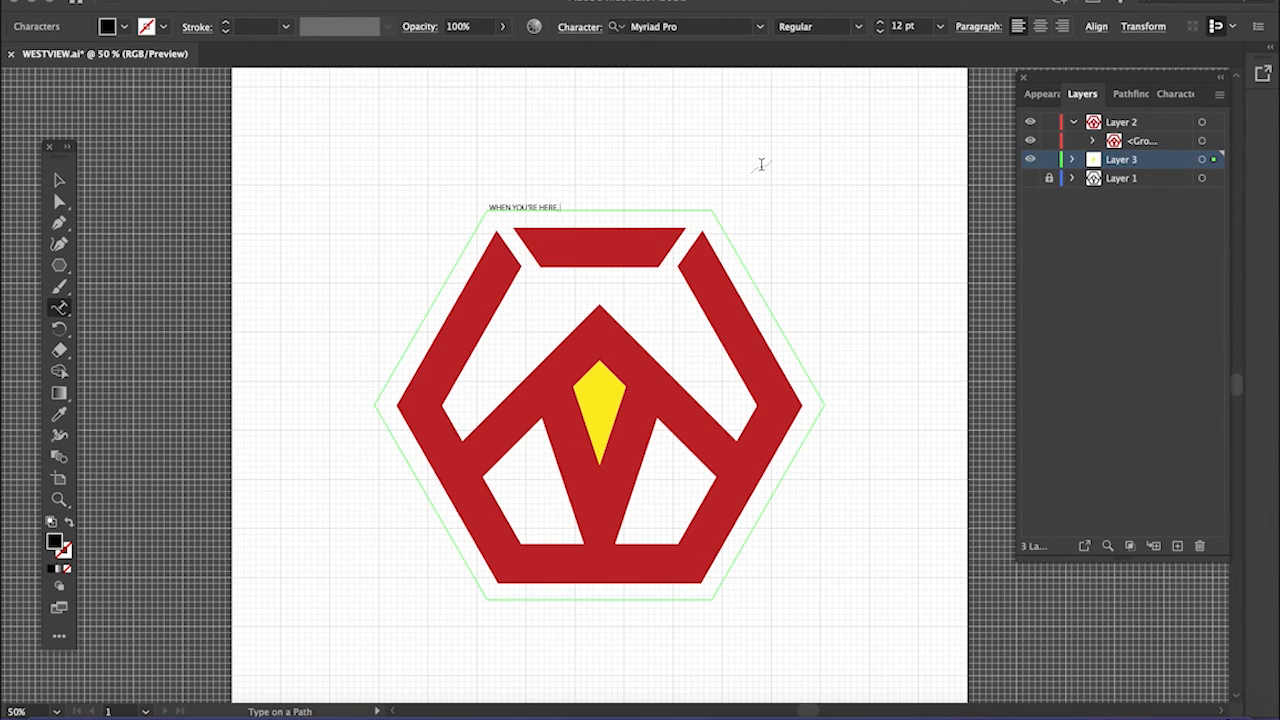
key("super+a")
left_click(760, 27)
scroll(831, 371, "down", 8)
scroll(834, 323, "up", 3)
scroll(820, 327, "down", 4)
scroll(820, 327, "down", 5)
left_click(820, 362)
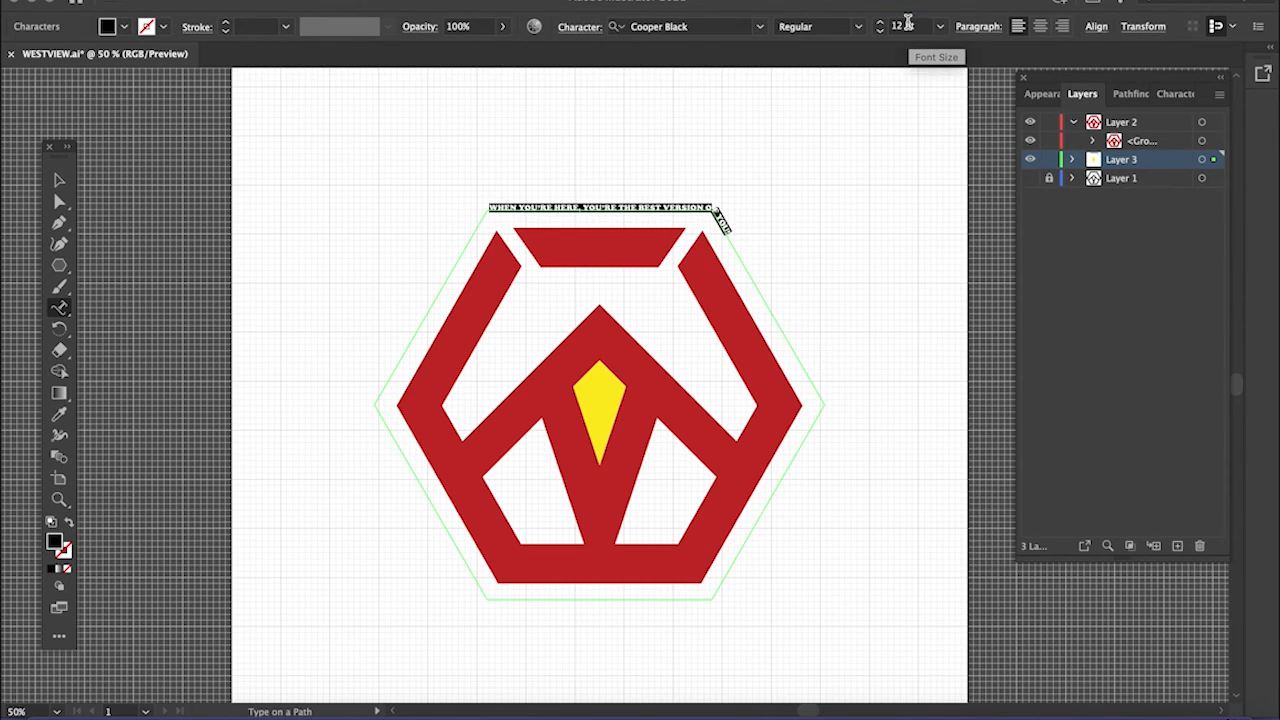
- Enlarge the text on the hexagon path to 65 pt so it runs around all six sides
left_click(913, 25)
scroll(913, 25, "up", 20)
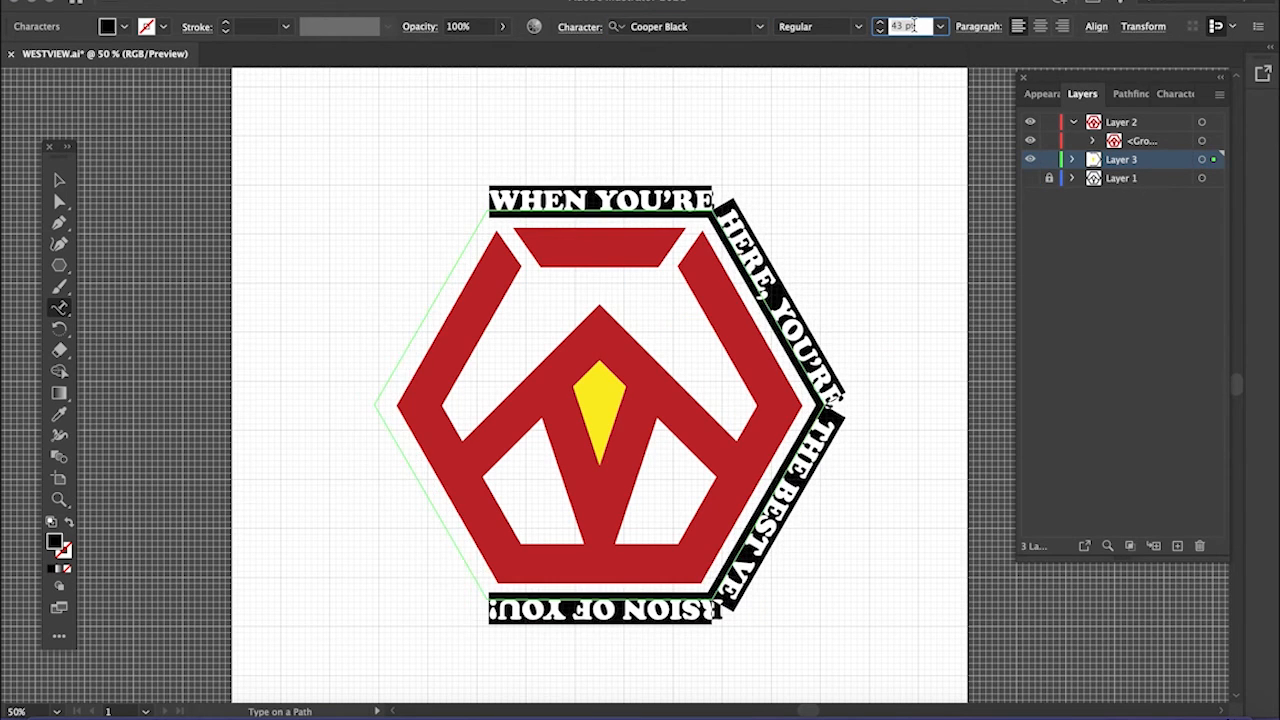
scroll(913, 25, "up", 20)
scroll(913, 25, "down", 5)
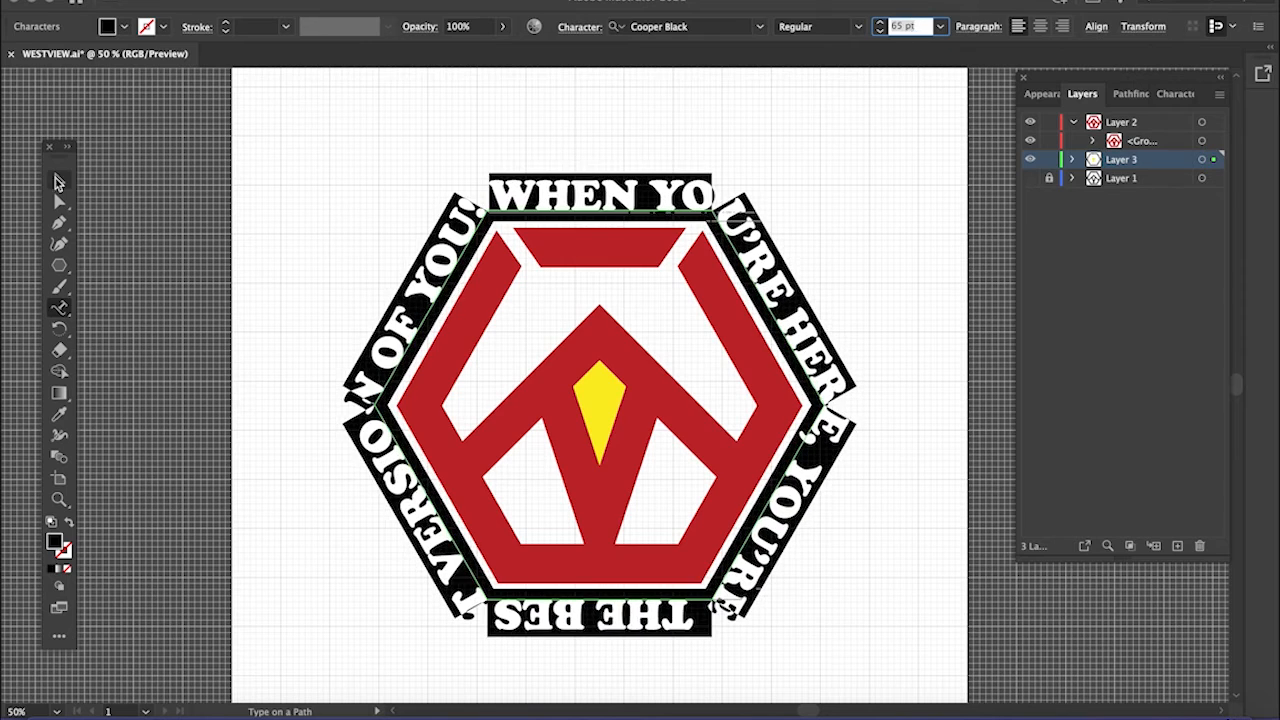
- Fill the slogan text on the hexagon path with the logo's red and reduce its font size to 29 pt
left_click(59, 180)
left_click(124, 26)
left_click(138, 59)
left_click(392, 148)
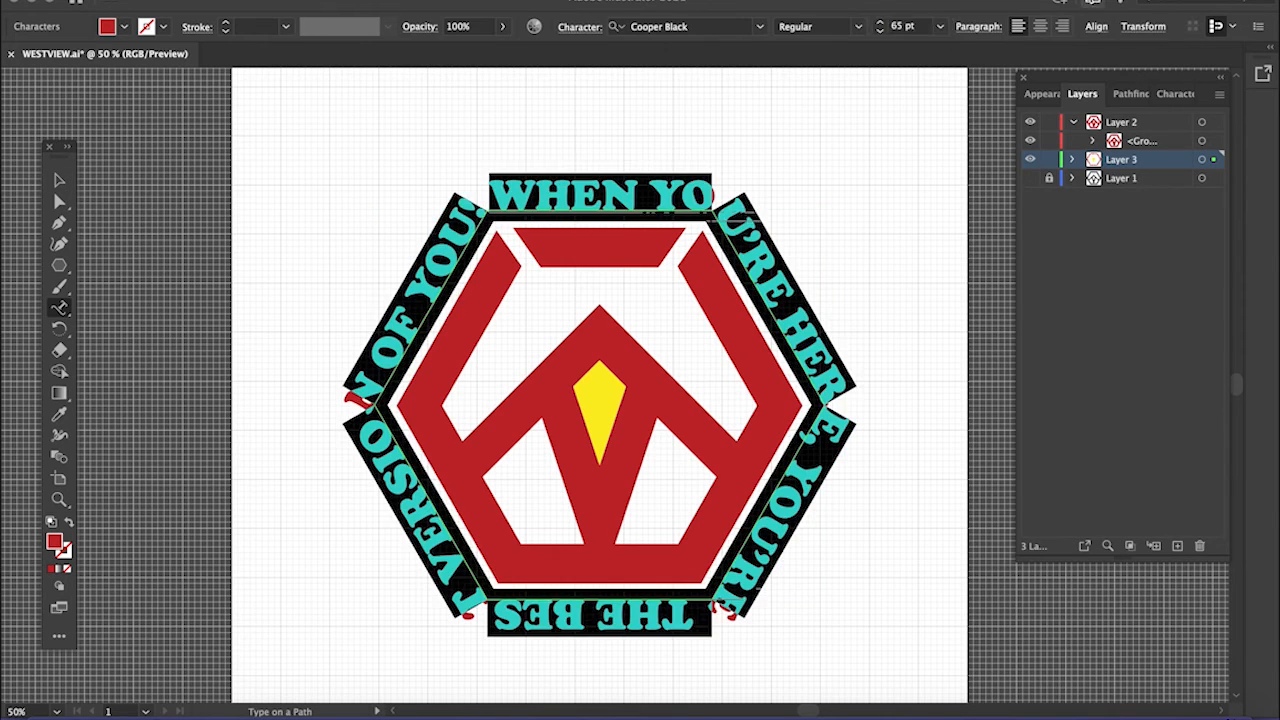
scroll(908, 26, "down", 20)
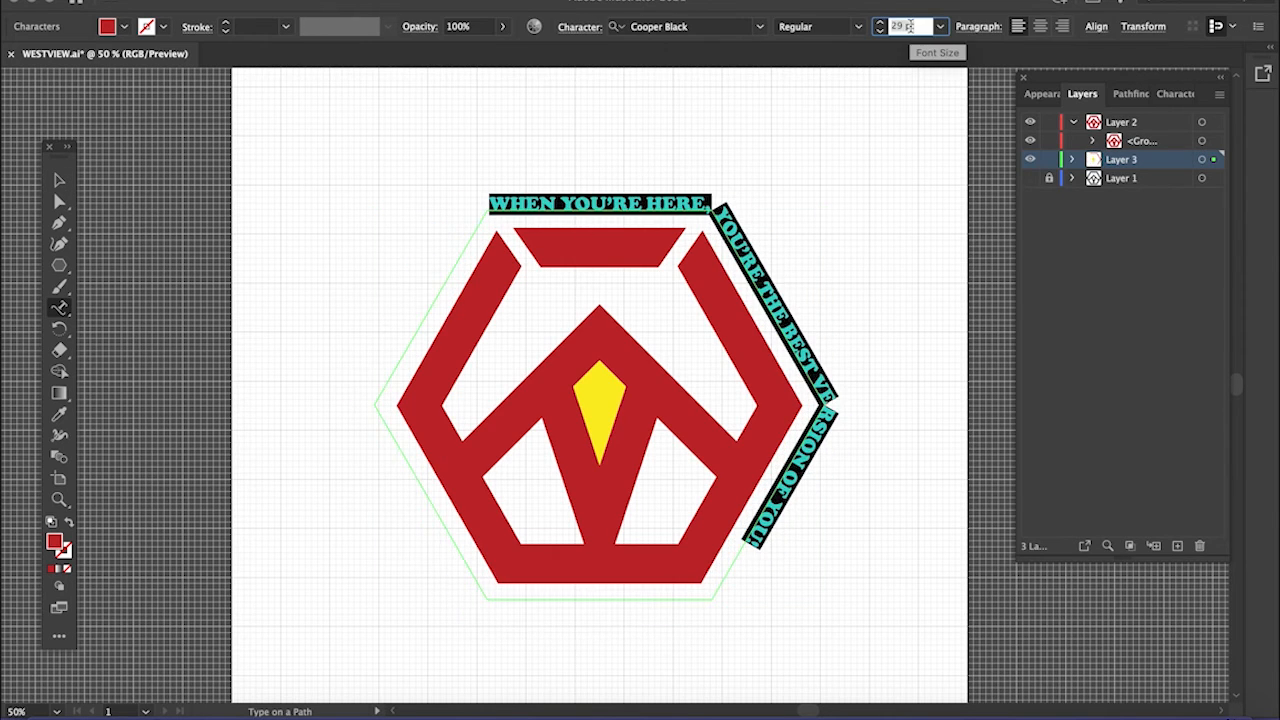
- Set the slogan's tracking to 36 and scale the text with its hexagon path down to a 27.55 pt font size
left_click(1176, 95)
left_click(271, 194)
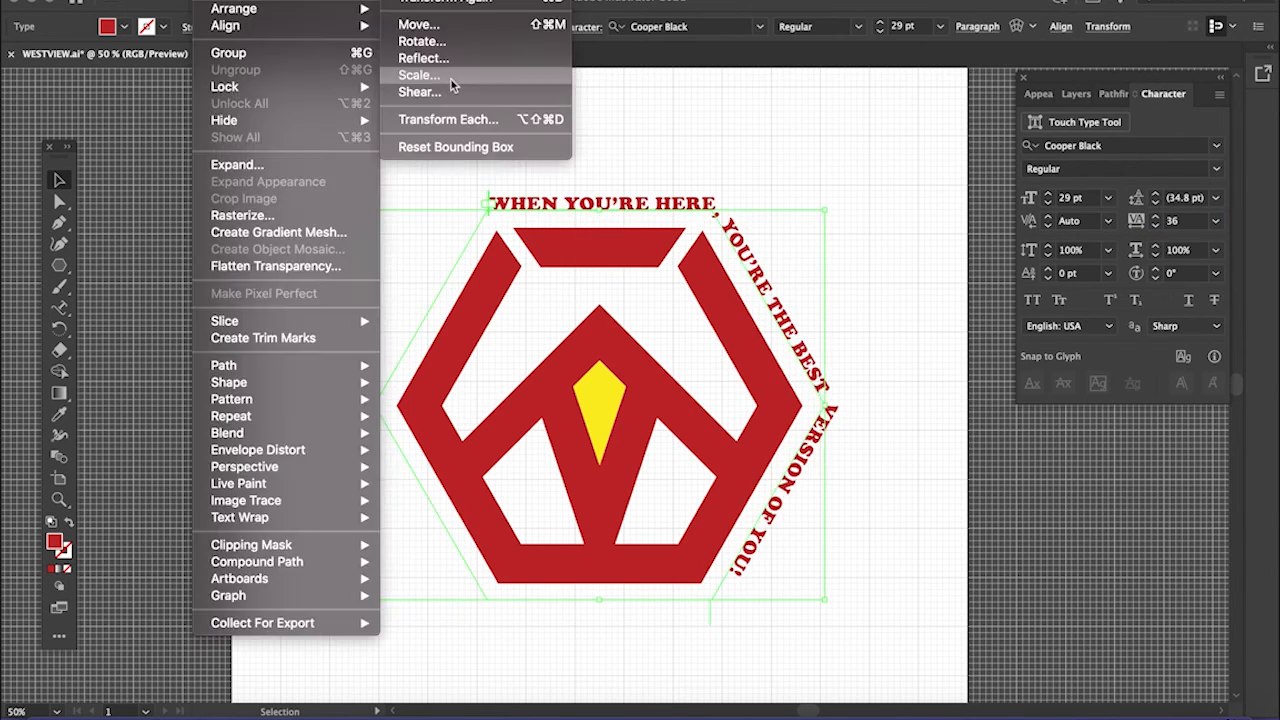
left_click(443, 77)
key("Return")
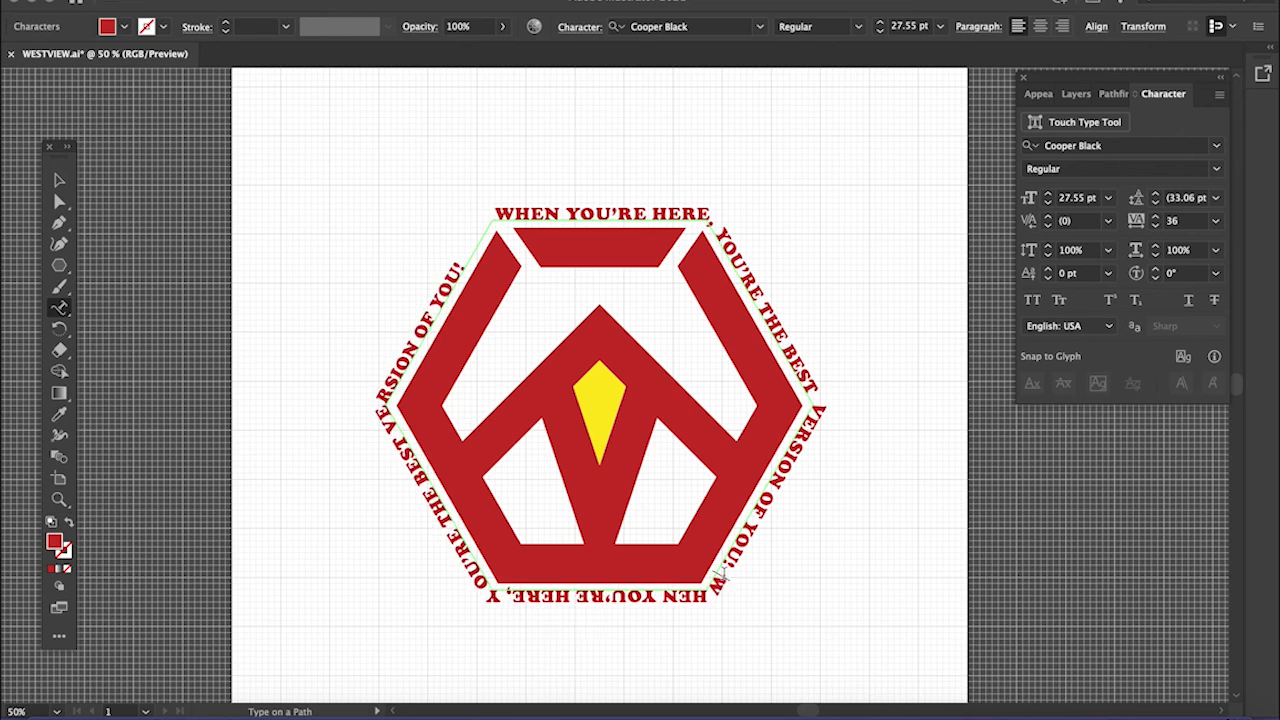
- Repeat the slogan along the hexagon's remaining three sides and space its phrases so each fits one side
left_click(318, 207)
left_click_drag(385, 420, 280, 434)
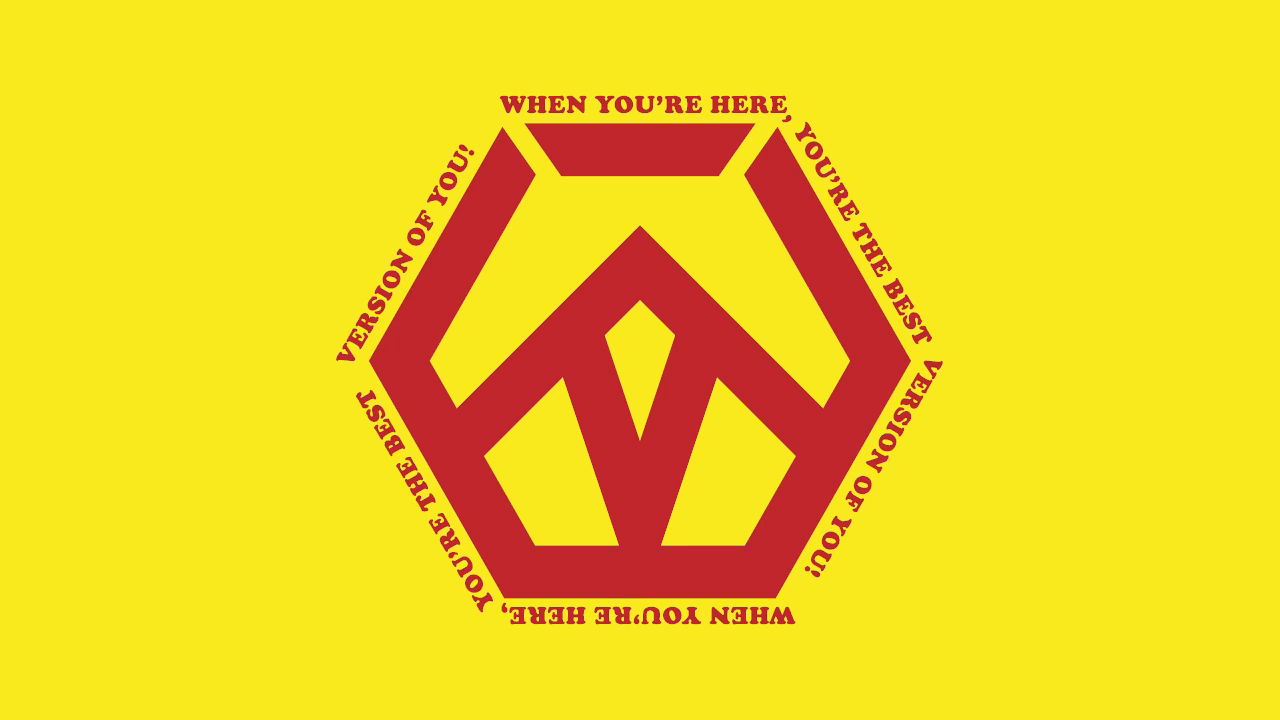